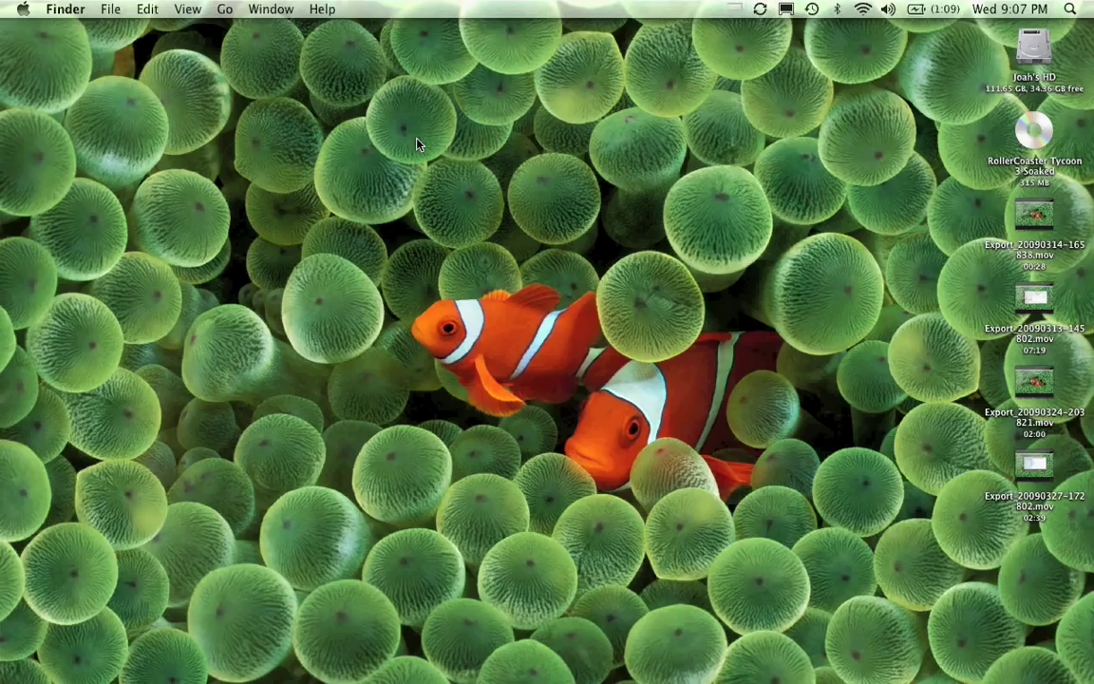
Step: Launch NoLimitsEditor from the NoLimits folder inside Games and dismiss the tip of the day
{"action": "double_click", "coordinate": [1038, 43]}
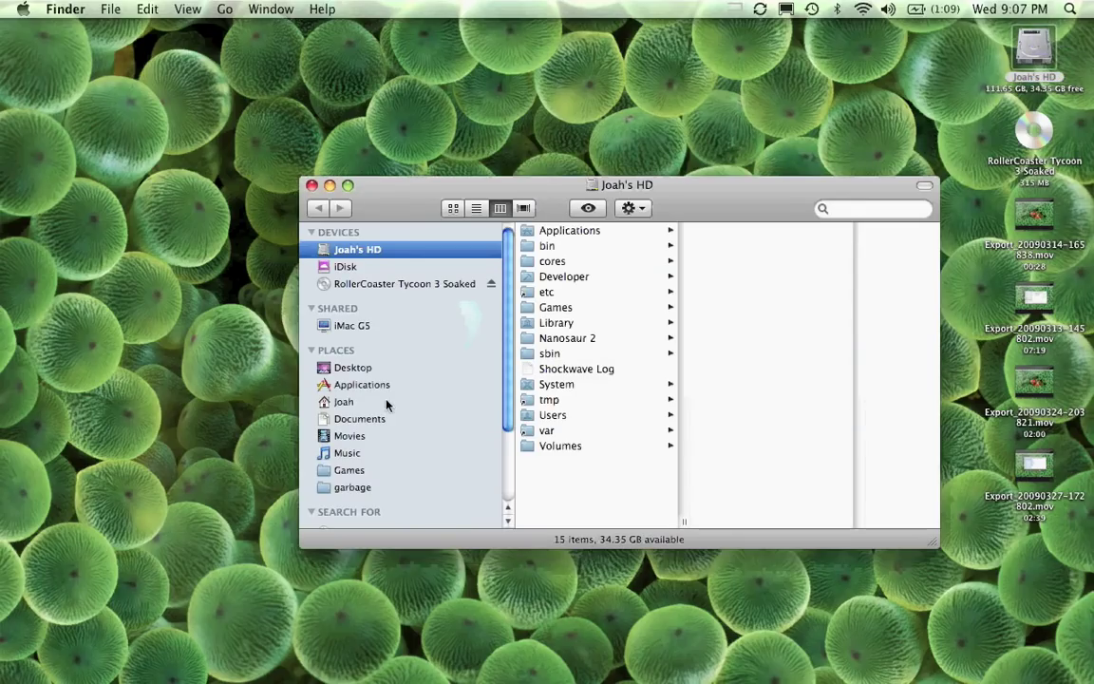
{"action": "left_click", "coordinate": [355, 470]}
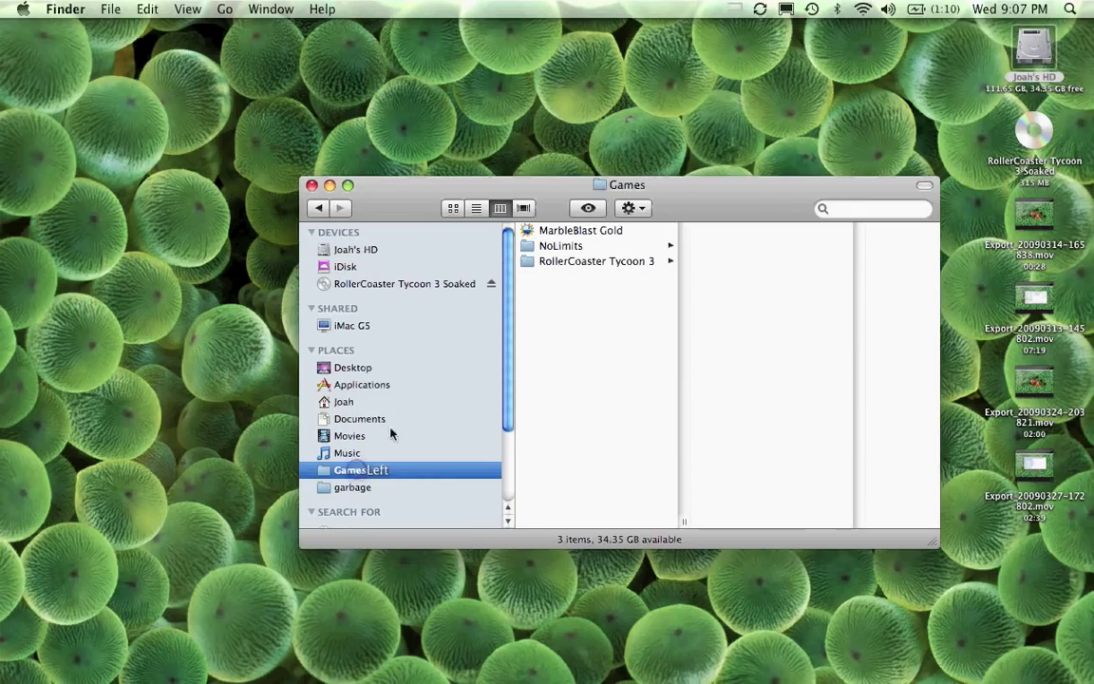
{"action": "left_click", "coordinate": [564, 247]}
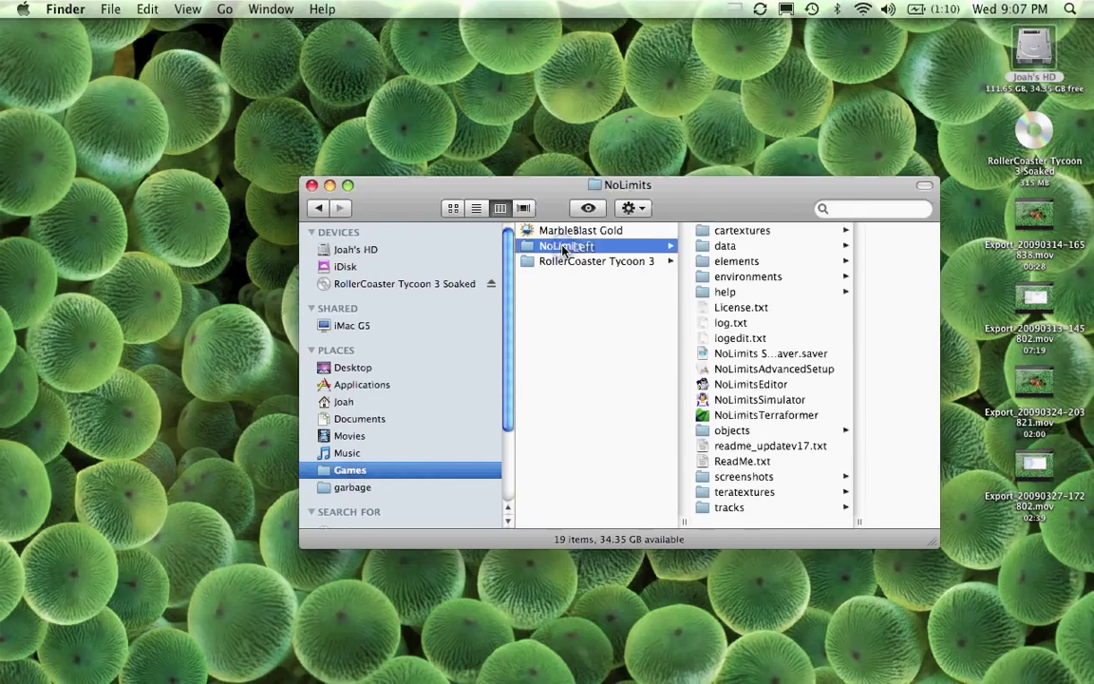
{"action": "left_click_drag", "start_coordinate": [731, 190], "coordinate": [566, 16]}
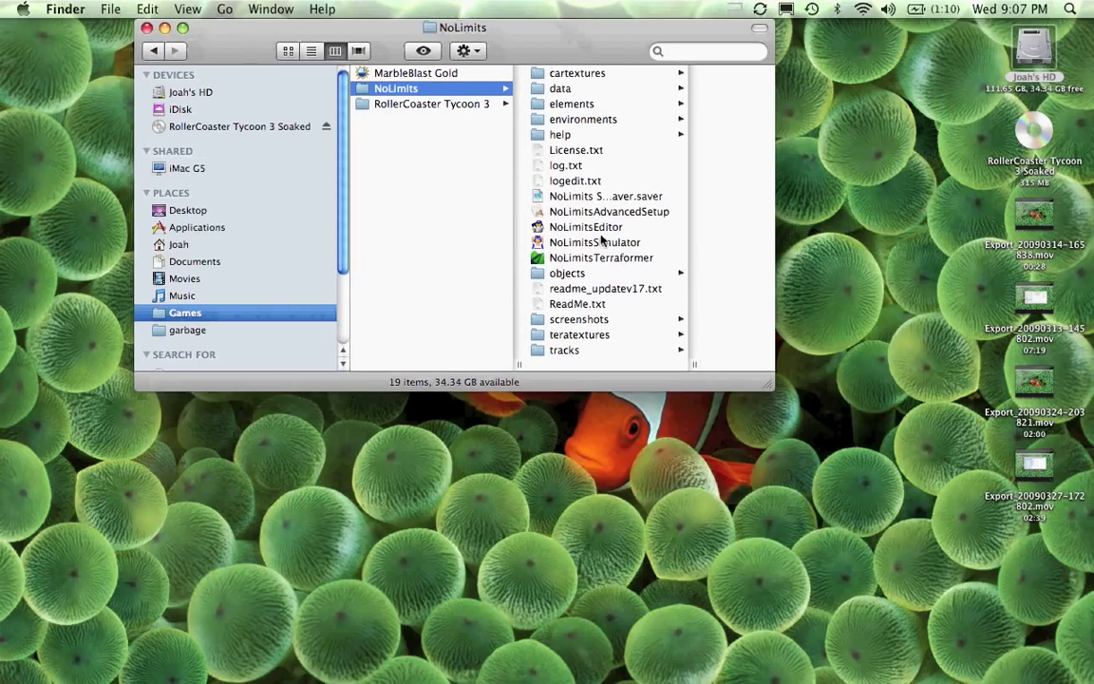
{"action": "left_click", "coordinate": [599, 227]}
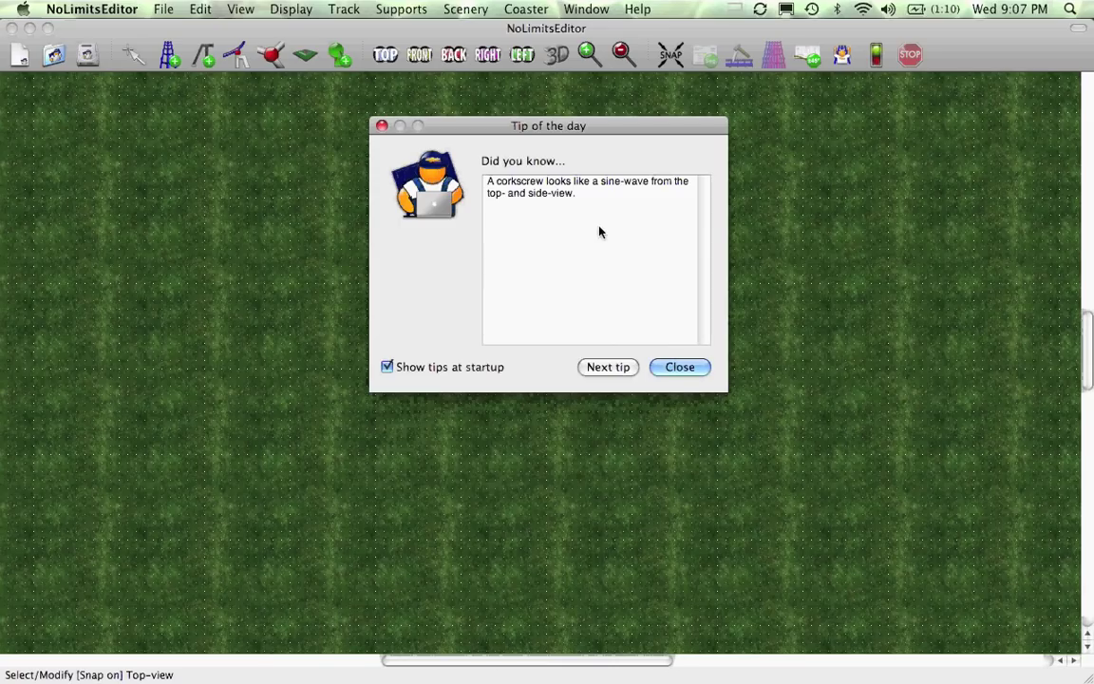
{"action": "left_click", "coordinate": [661, 368]}
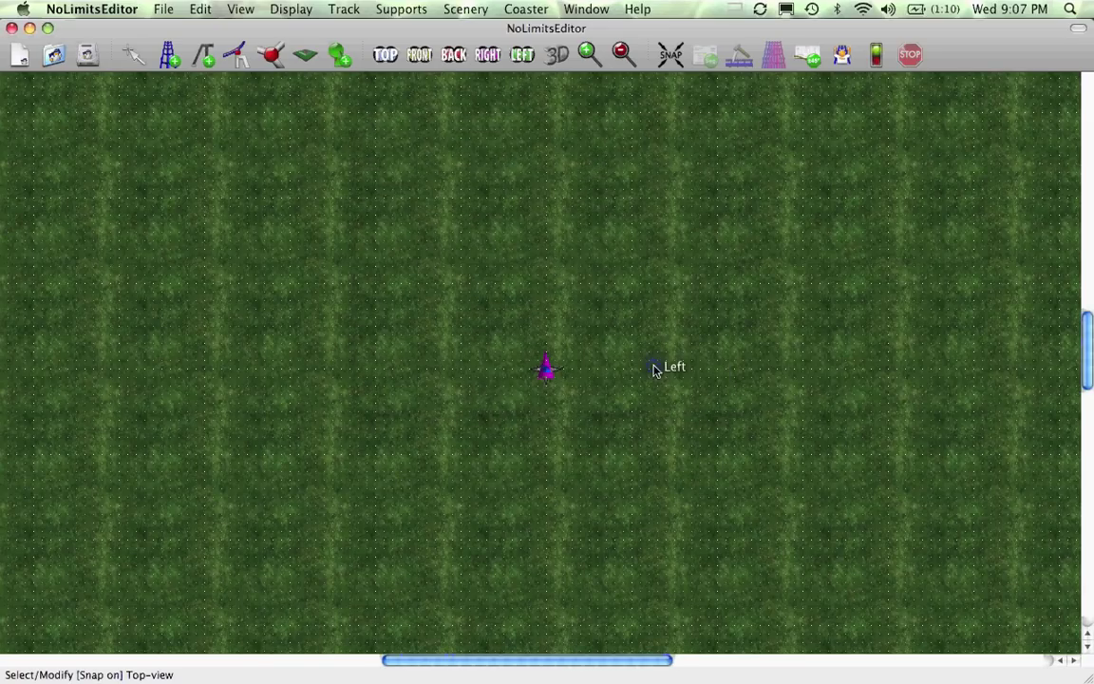
Step: Add a Station Segment running straight ahead from the track's start vertex
{"action": "left_click", "coordinate": [352, 8]}
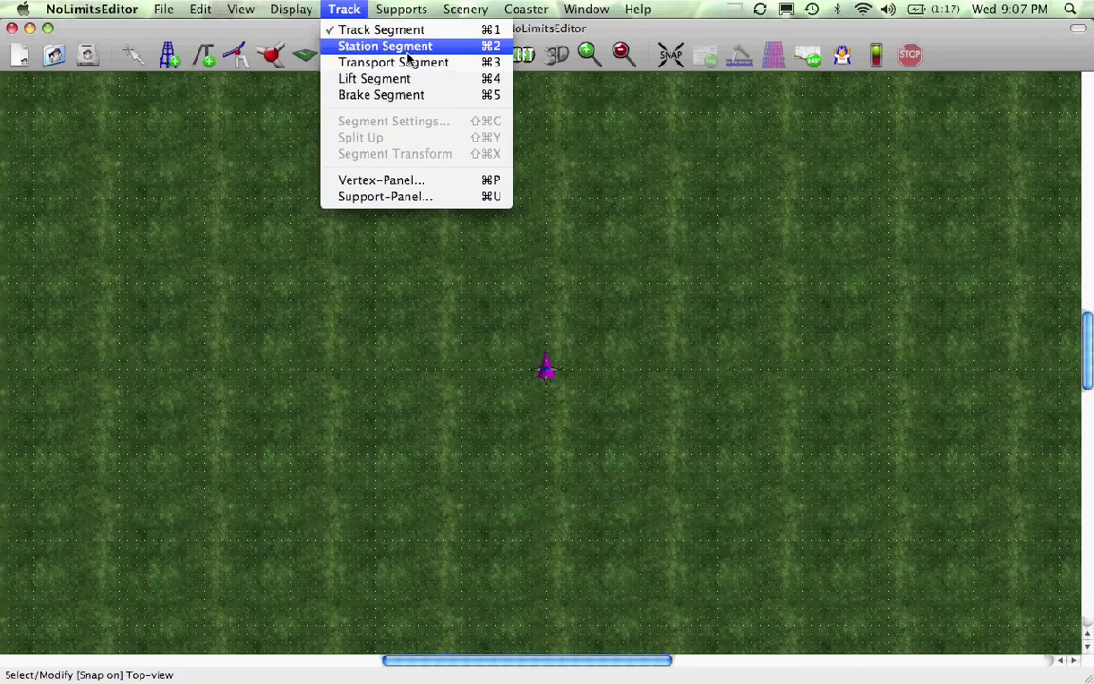
{"action": "left_click", "coordinate": [409, 53]}
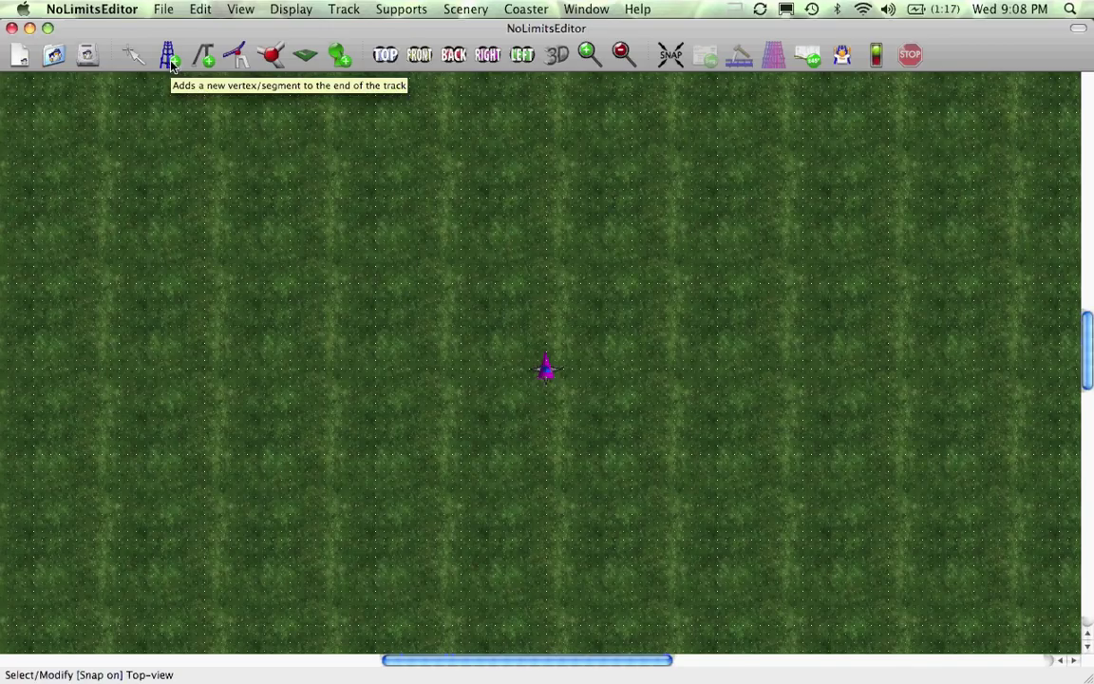
{"action": "left_click", "coordinate": [169, 57]}
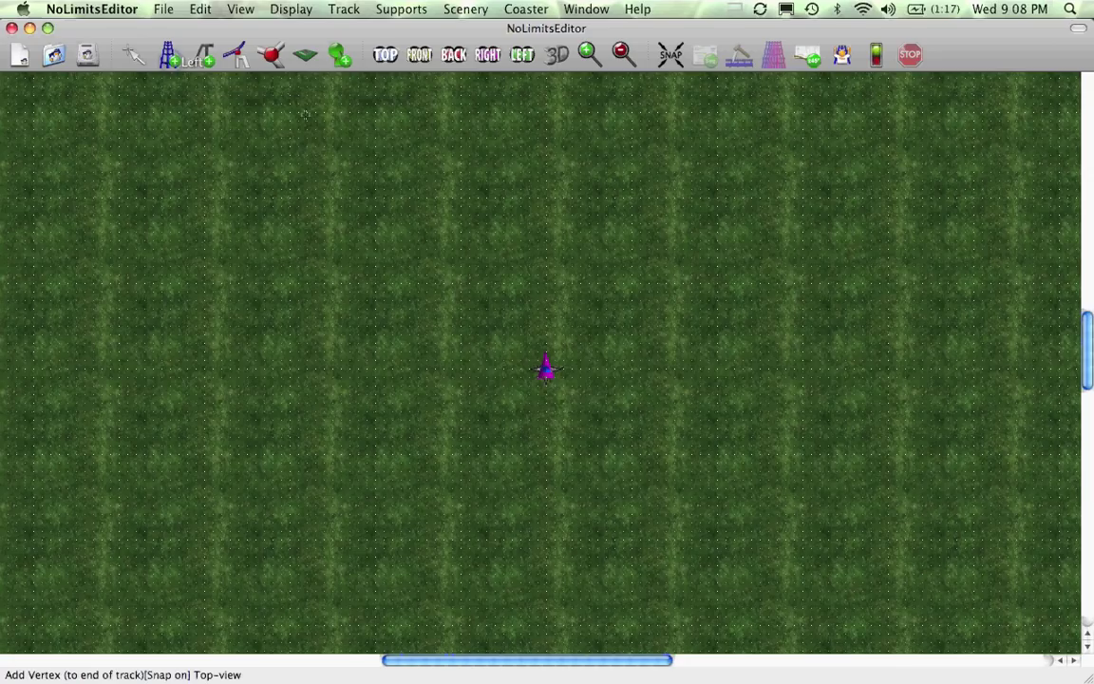
{"action": "left_click", "coordinate": [546, 148]}
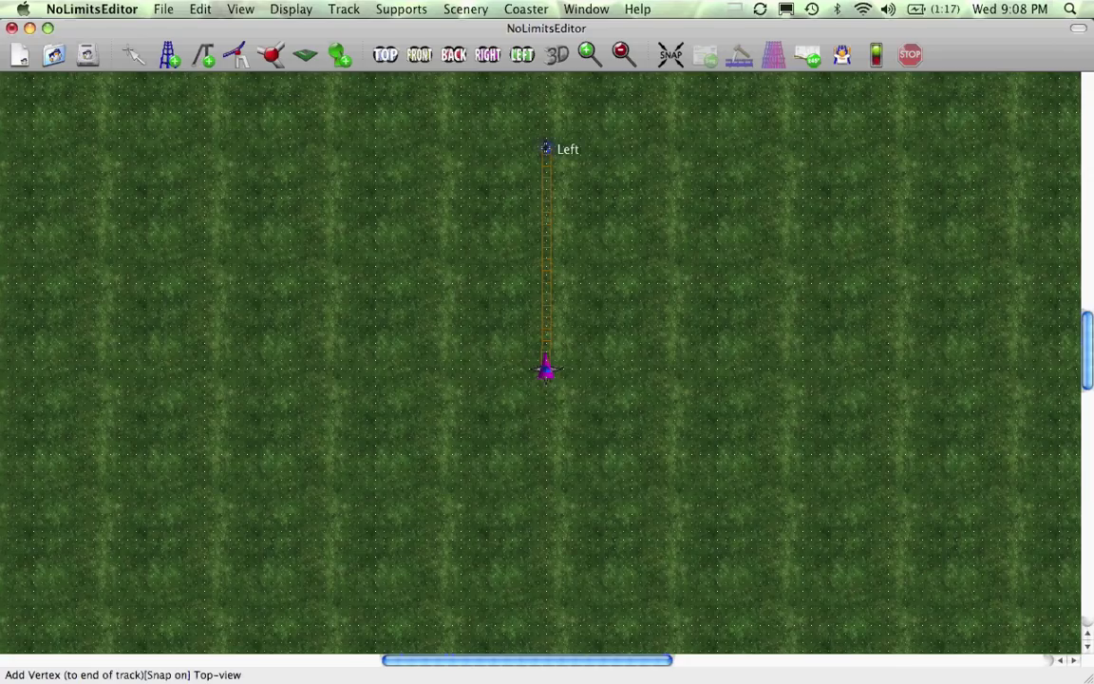
{"action": "left_click", "coordinate": [133, 57]}
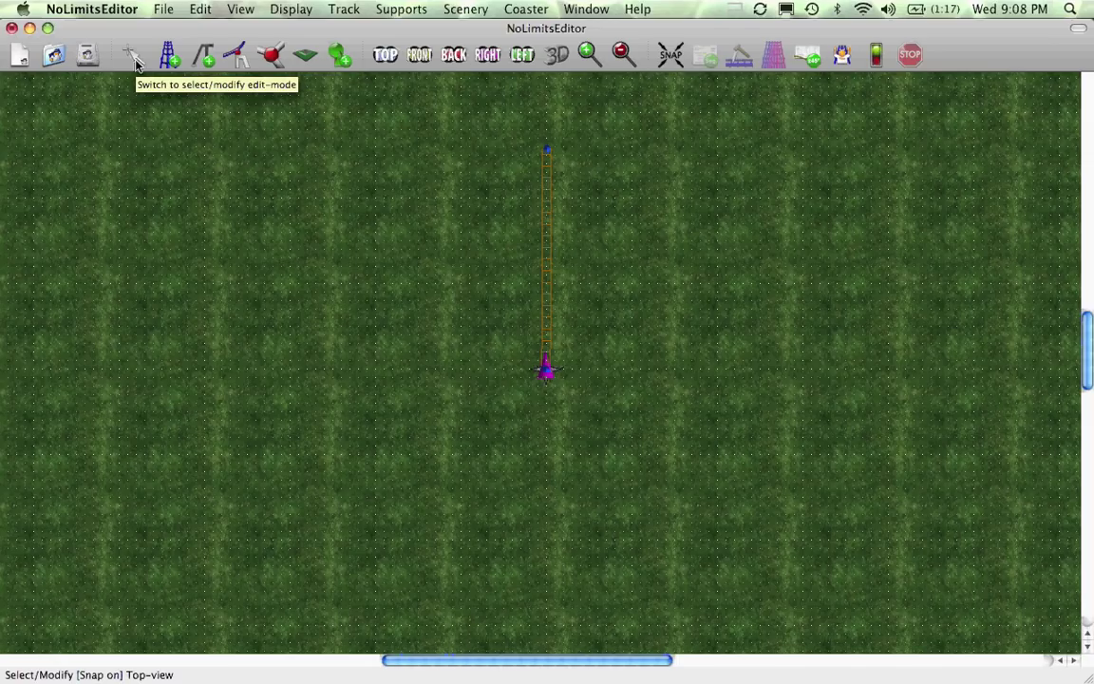
{"action": "left_click", "coordinate": [550, 240]}
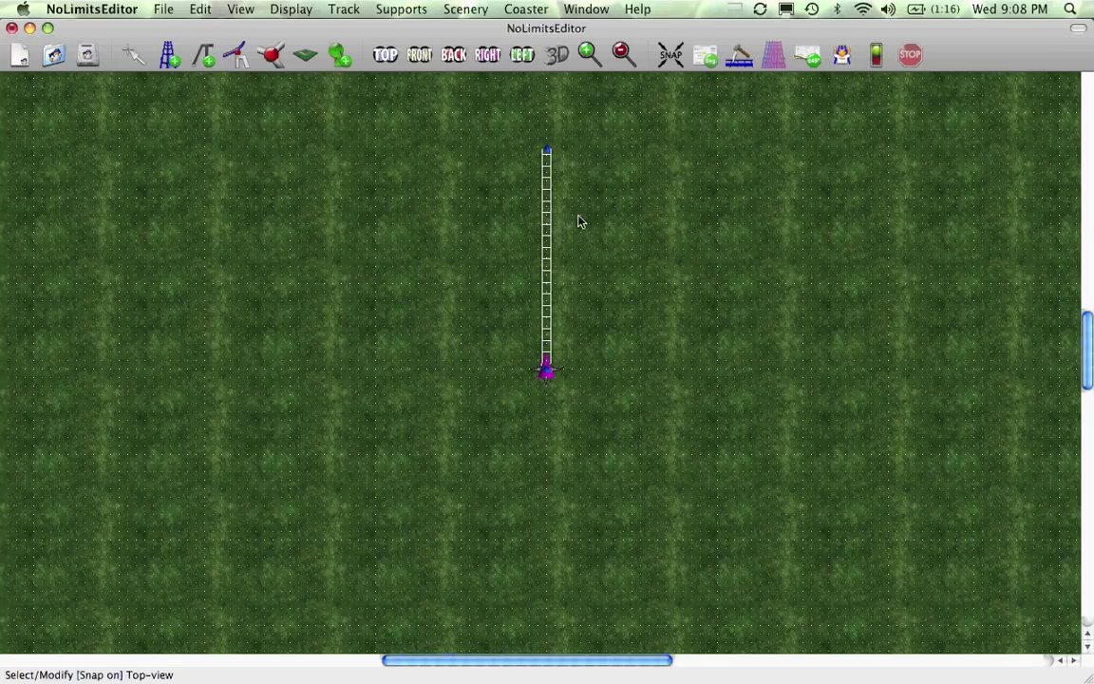
{"action": "left_click", "coordinate": [579, 220]}
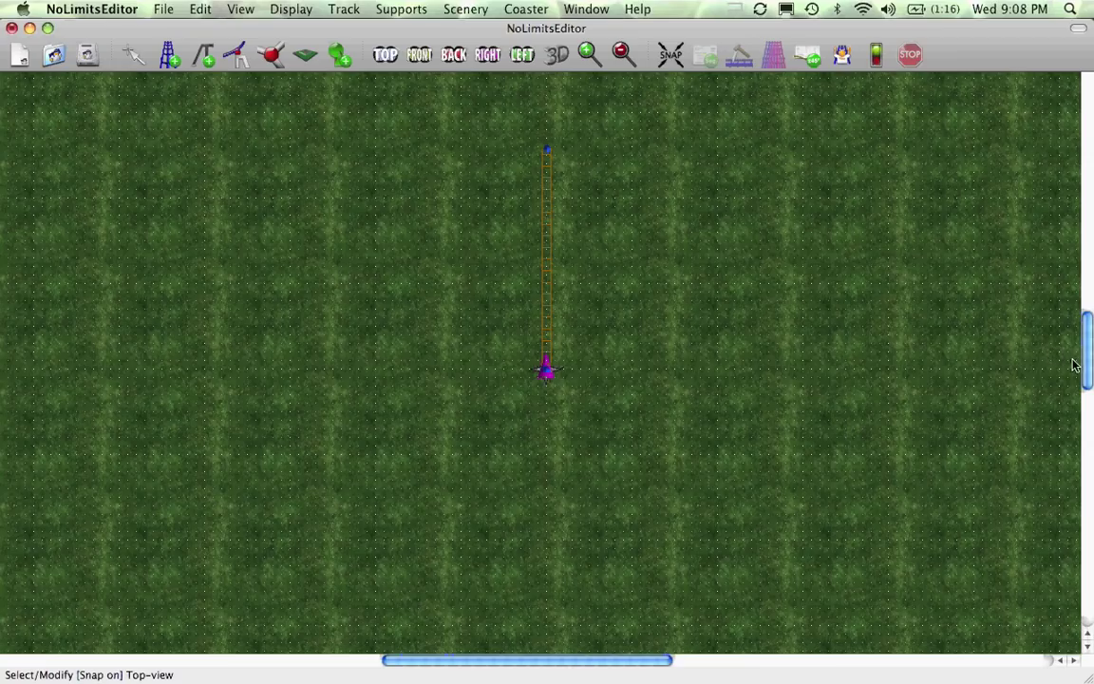
Step: Add a regular Track Segment that curves ahead and to the right from the station's end
{"action": "left_click_drag", "start_coordinate": [1088, 373], "coordinate": [1071, 344]}
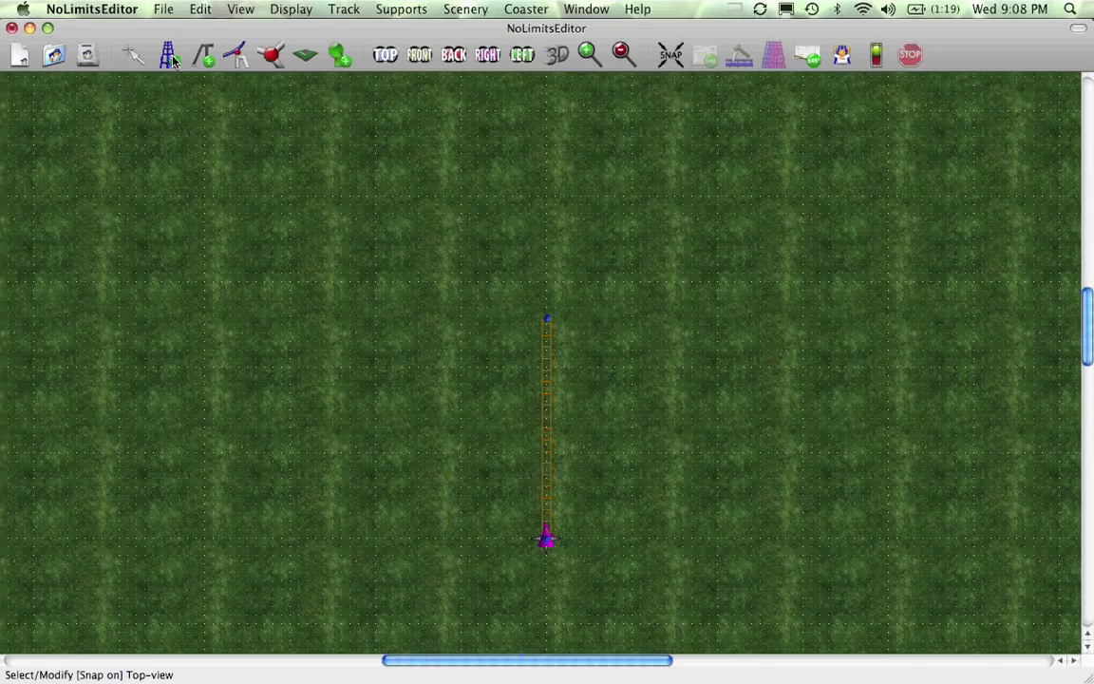
{"action": "left_click", "coordinate": [342, 8]}
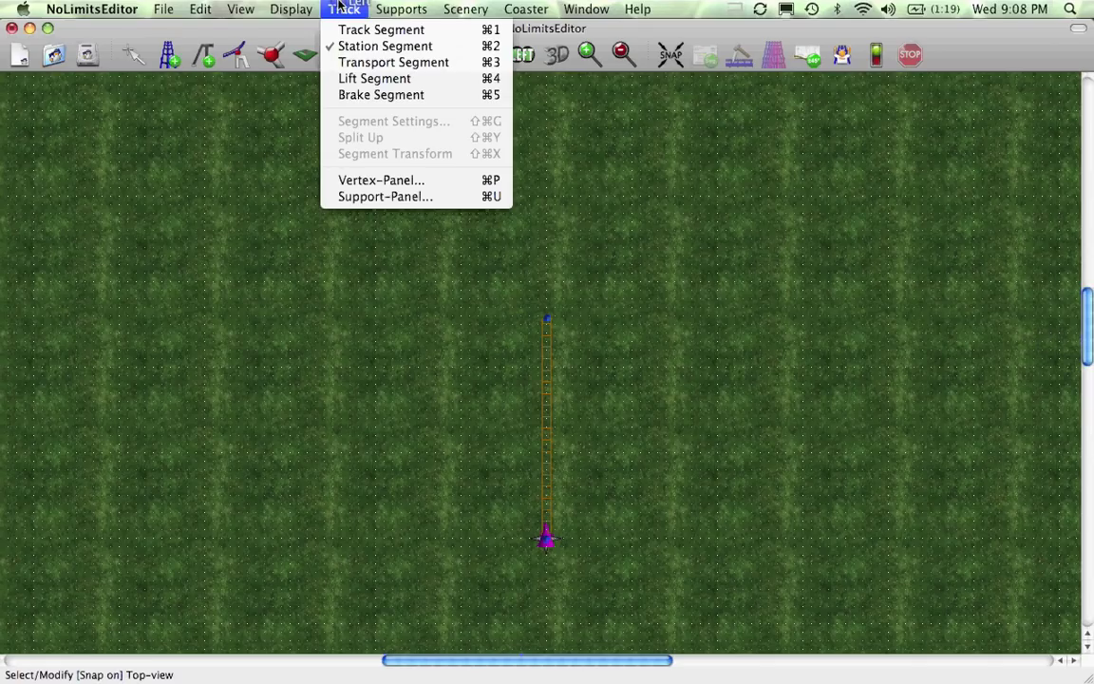
{"action": "left_click", "coordinate": [359, 29]}
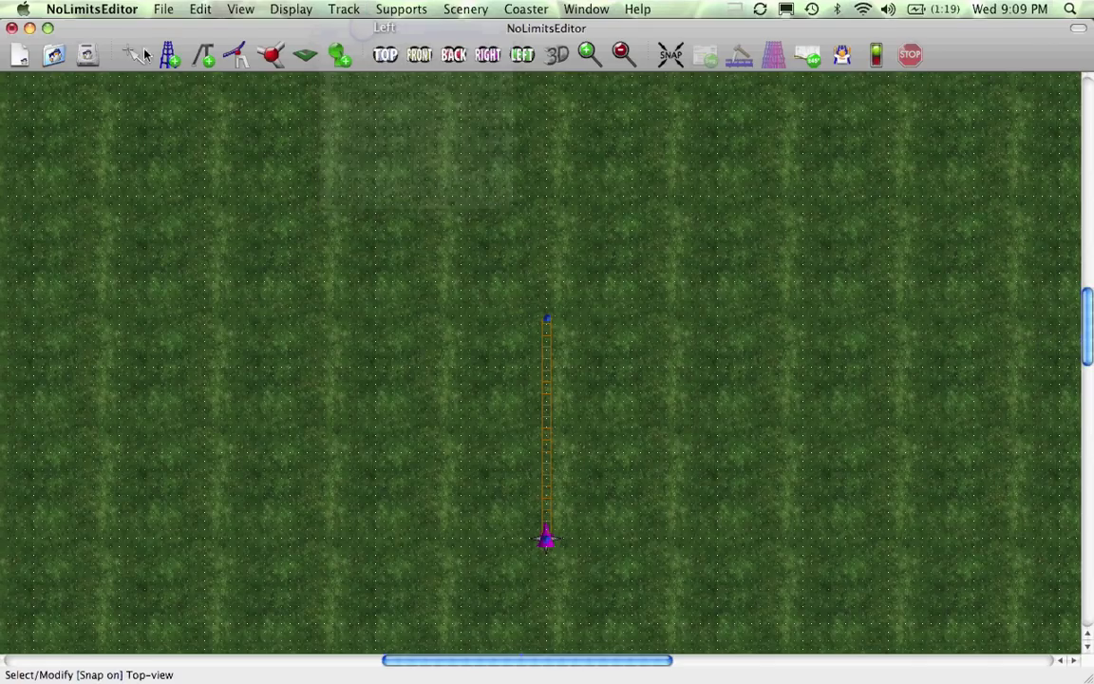
{"action": "left_click", "coordinate": [170, 55]}
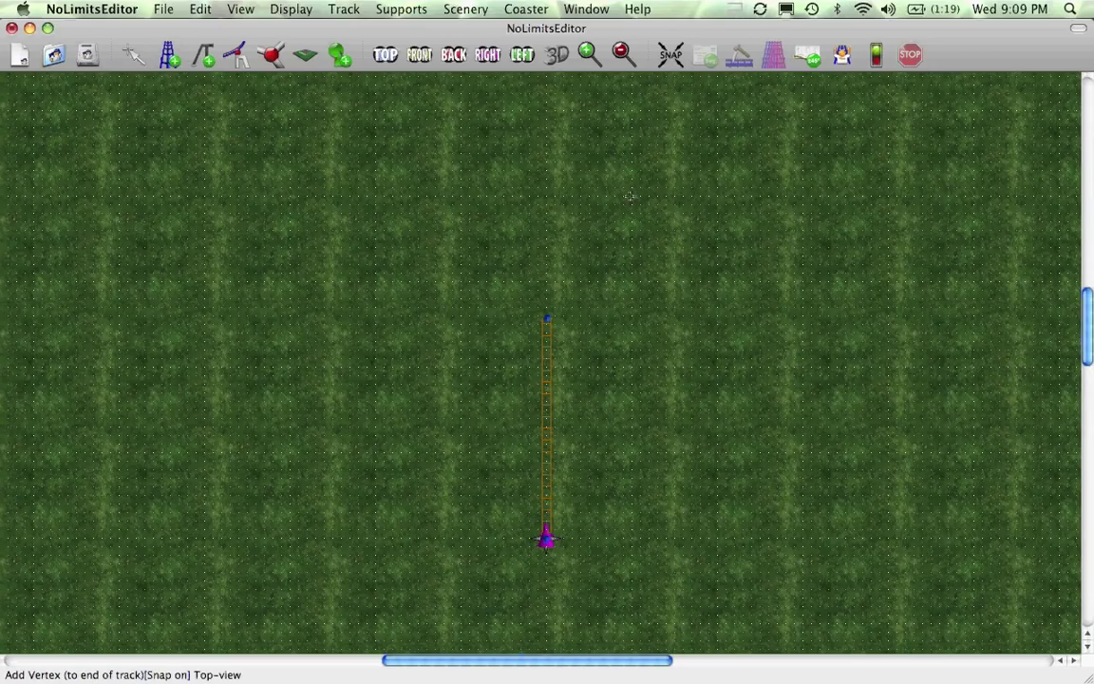
{"action": "left_click", "coordinate": [629, 198]}
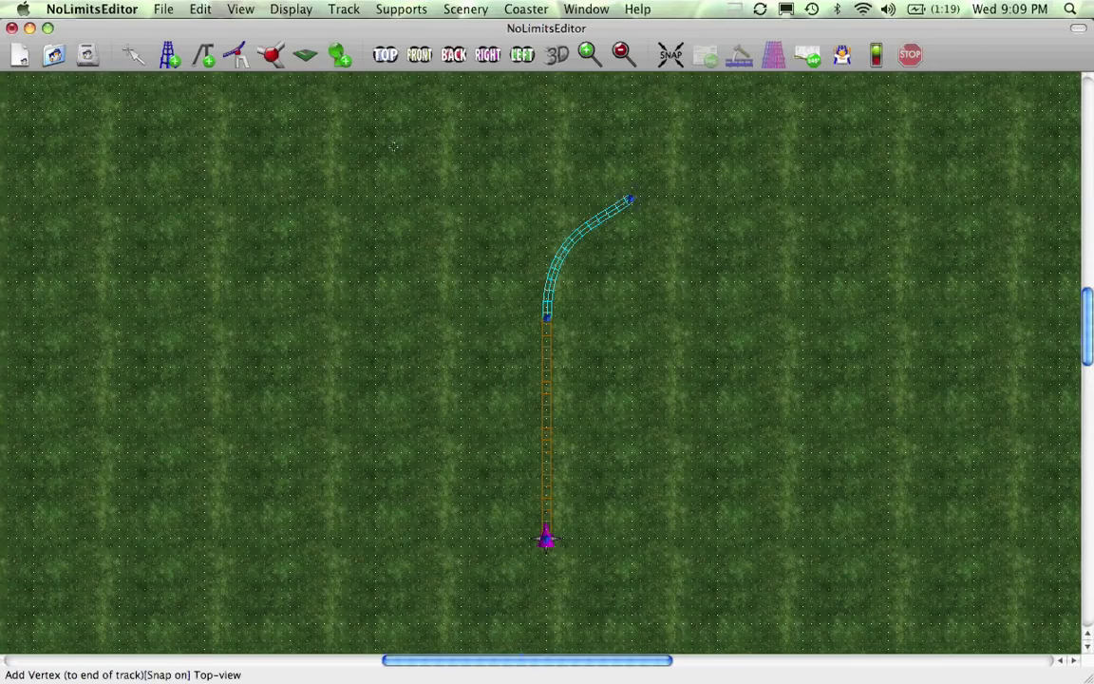
Step: Reshape the curve by making the end vertex's handle horizontal and lengthening it so the turn exits perpendicular to the station
{"action": "left_click", "coordinate": [133, 57]}
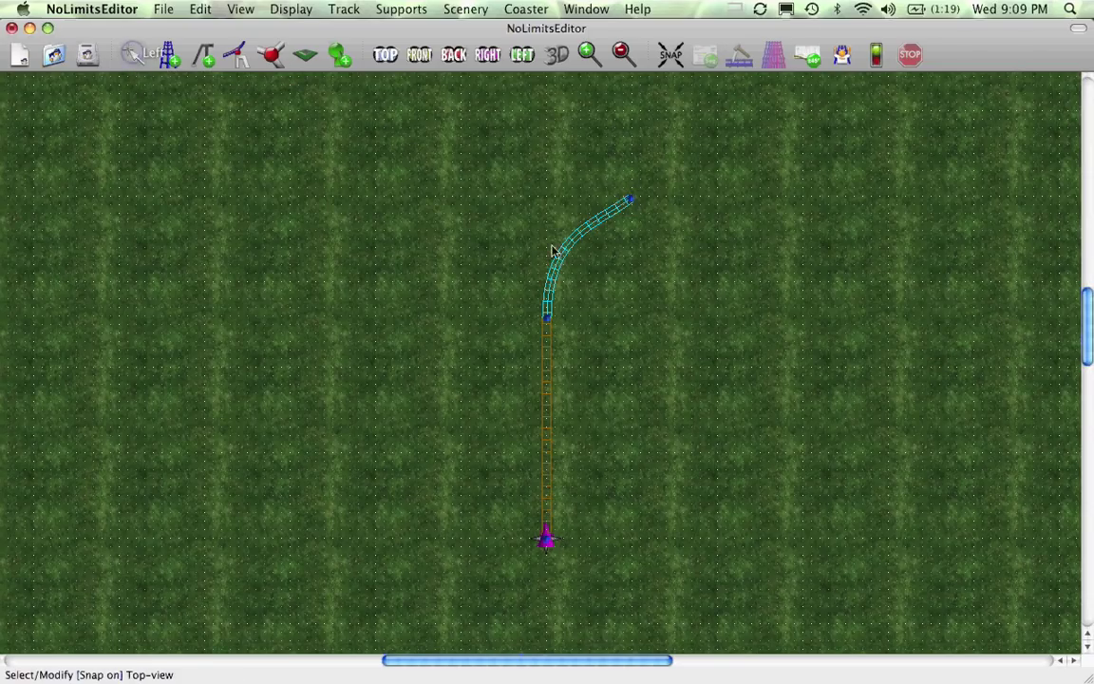
{"action": "left_click", "coordinate": [632, 203]}
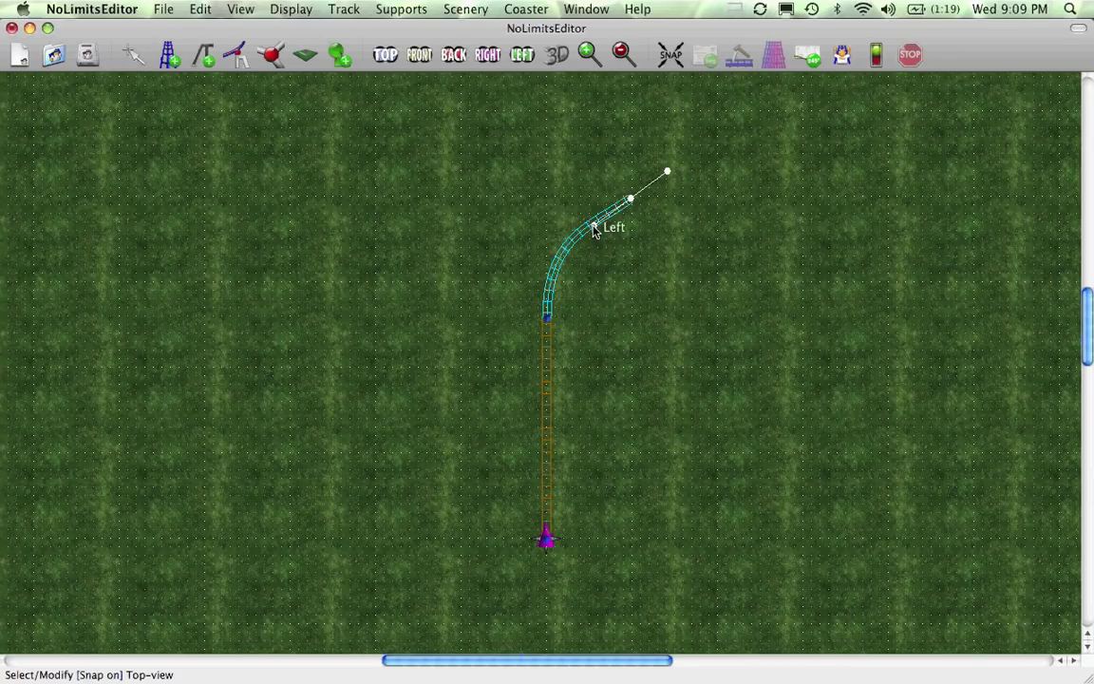
{"action": "left_click_drag", "start_coordinate": [594, 231], "coordinate": [567, 204]}
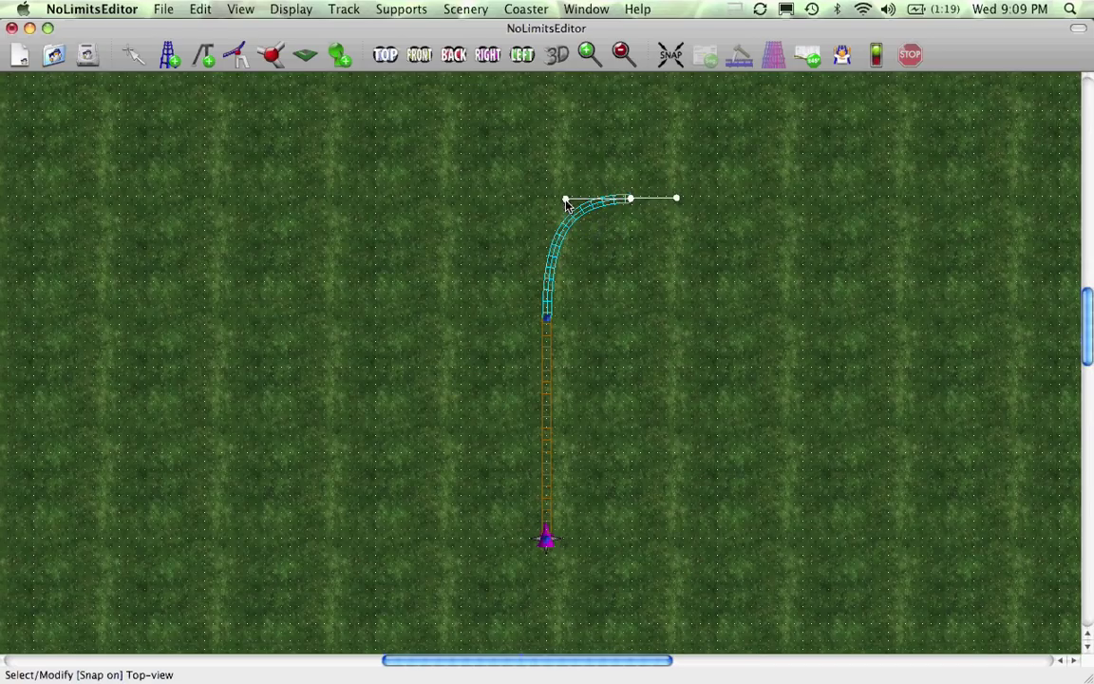
{"action": "mouse_move", "coordinate": [566, 204]}
{"action": "left_mouse_down"}
{"action": "mouse_move", "coordinate": [588, 223]}
{"action": "mouse_move", "coordinate": [564, 201]}
{"action": "mouse_move", "coordinate": [576, 178]}
{"action": "mouse_move", "coordinate": [573, 213]}
{"action": "mouse_move", "coordinate": [564, 202]}
{"action": "left_mouse_up"}
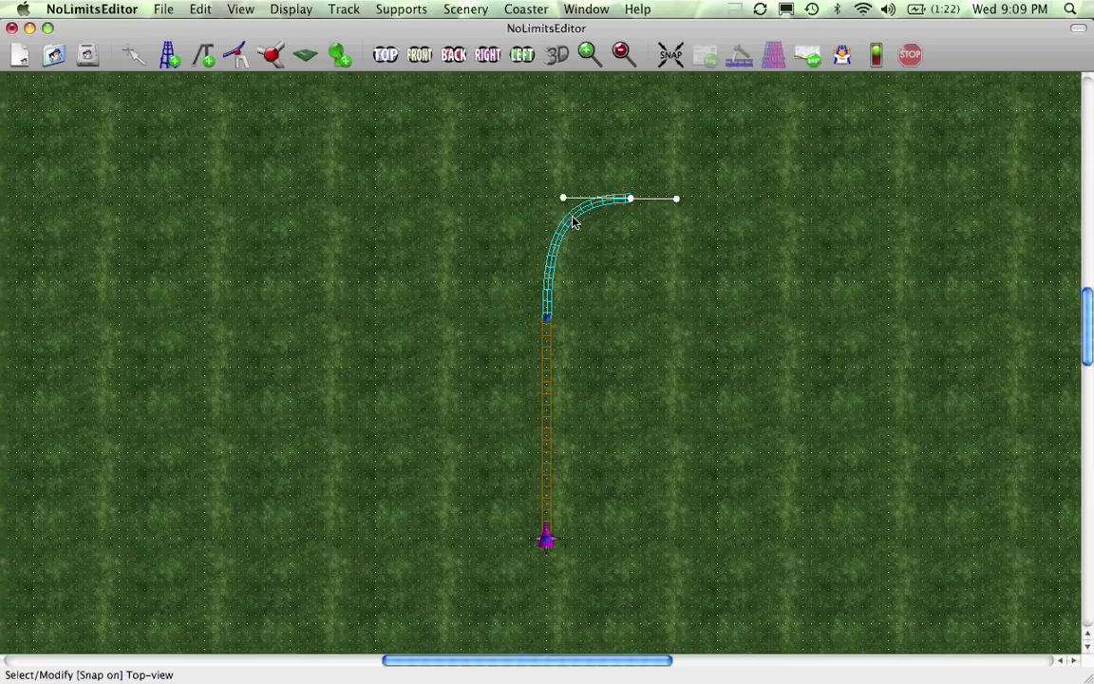
Step: Split the curved segment in two and open the Vertex-Panel for the new middle vertex, clear of the lower track
{"action": "left_click", "coordinate": [573, 221]}
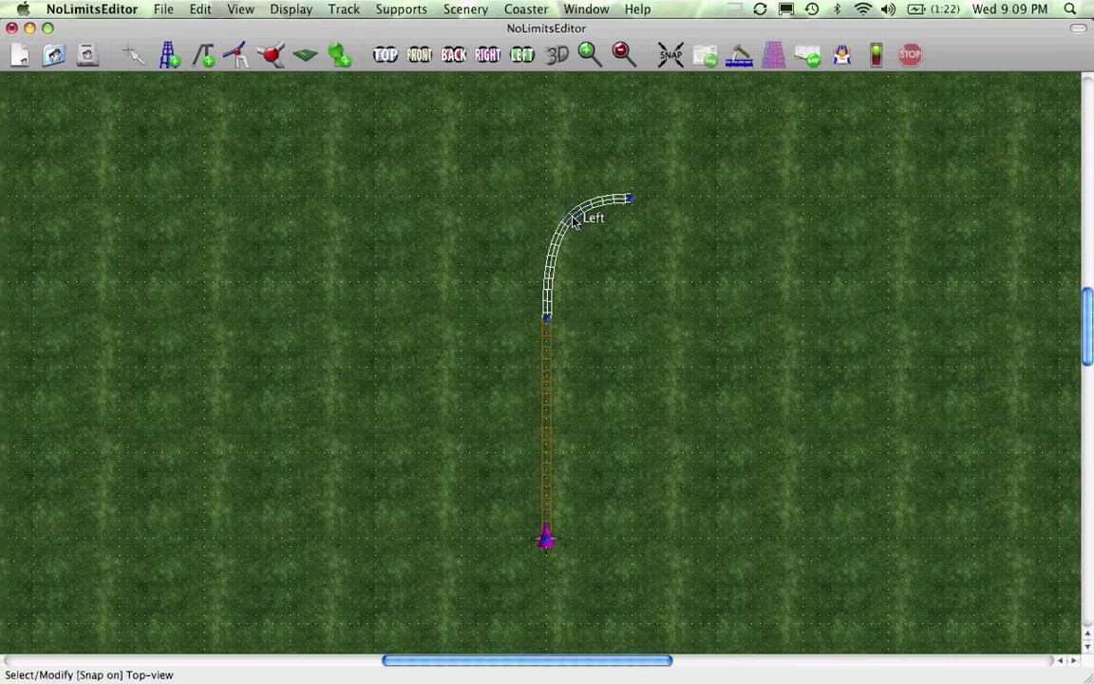
{"action": "left_click", "coordinate": [745, 62]}
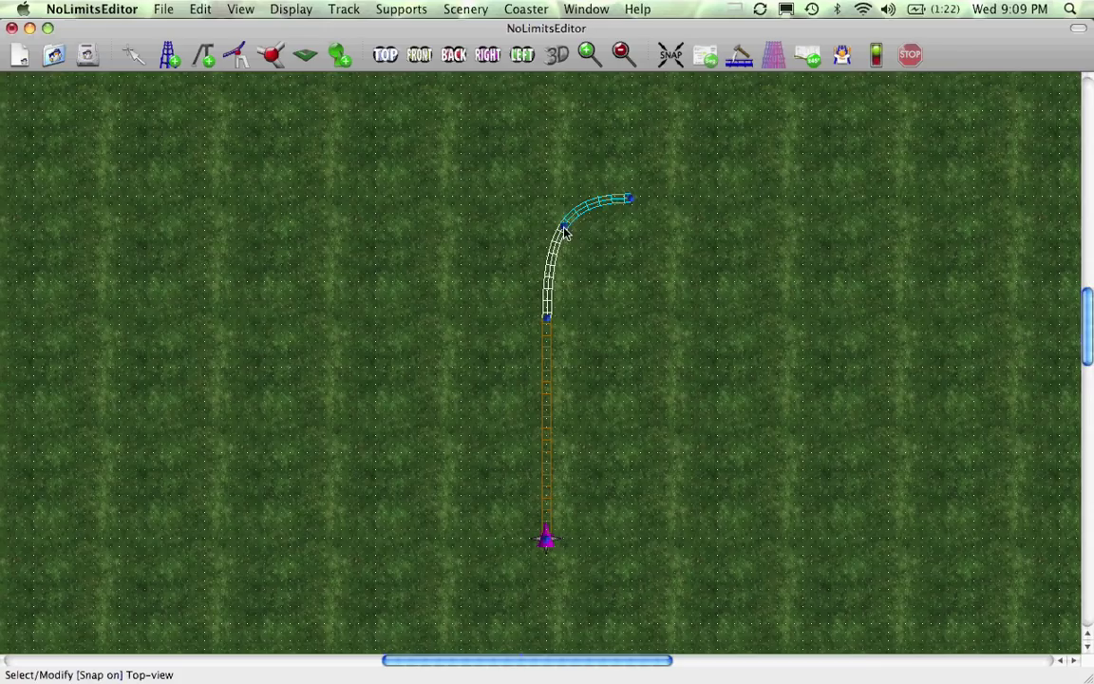
{"action": "left_click", "coordinate": [564, 225]}
{"action": "double_click", "coordinate": [564, 228]}
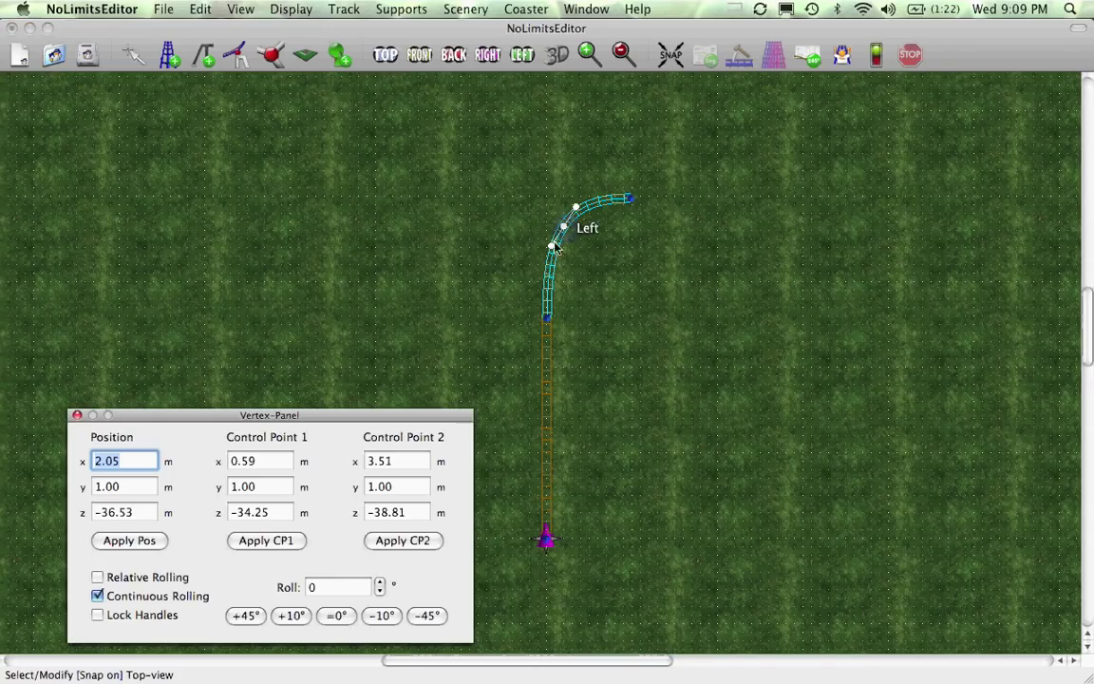
{"action": "left_click_drag", "start_coordinate": [342, 421], "coordinate": [351, 194]}
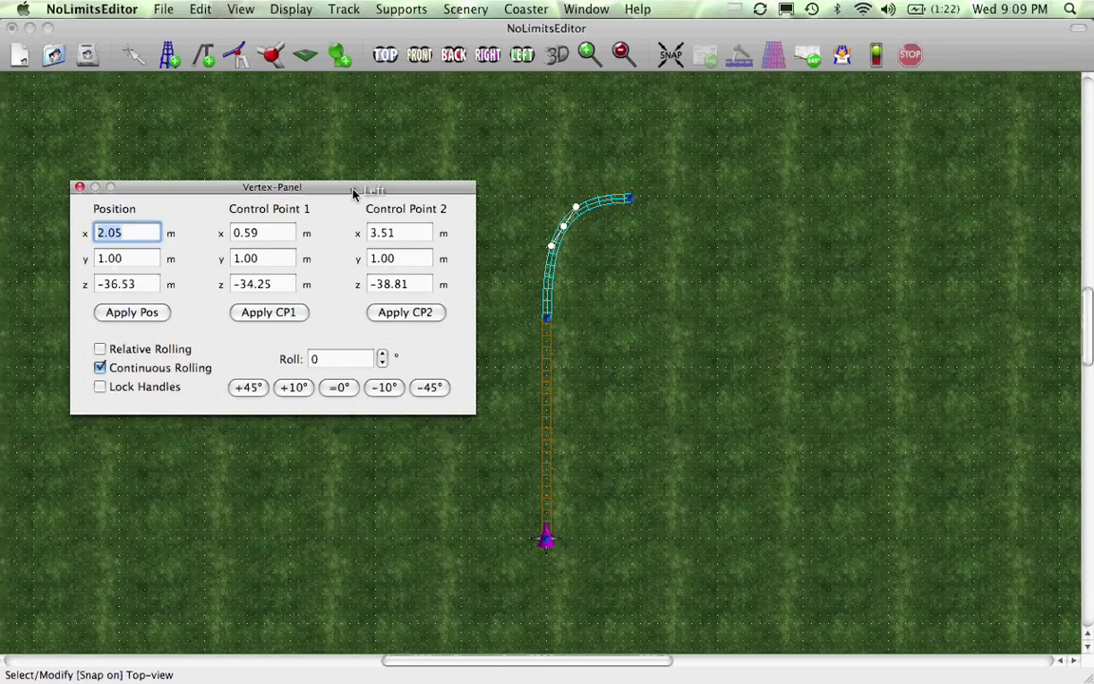
Step: Set the middle vertex's roll to -10° and inspect the banked curve up close in the 3D view
{"action": "left_click", "coordinate": [383, 387]}
{"action": "left_click", "coordinate": [556, 54]}
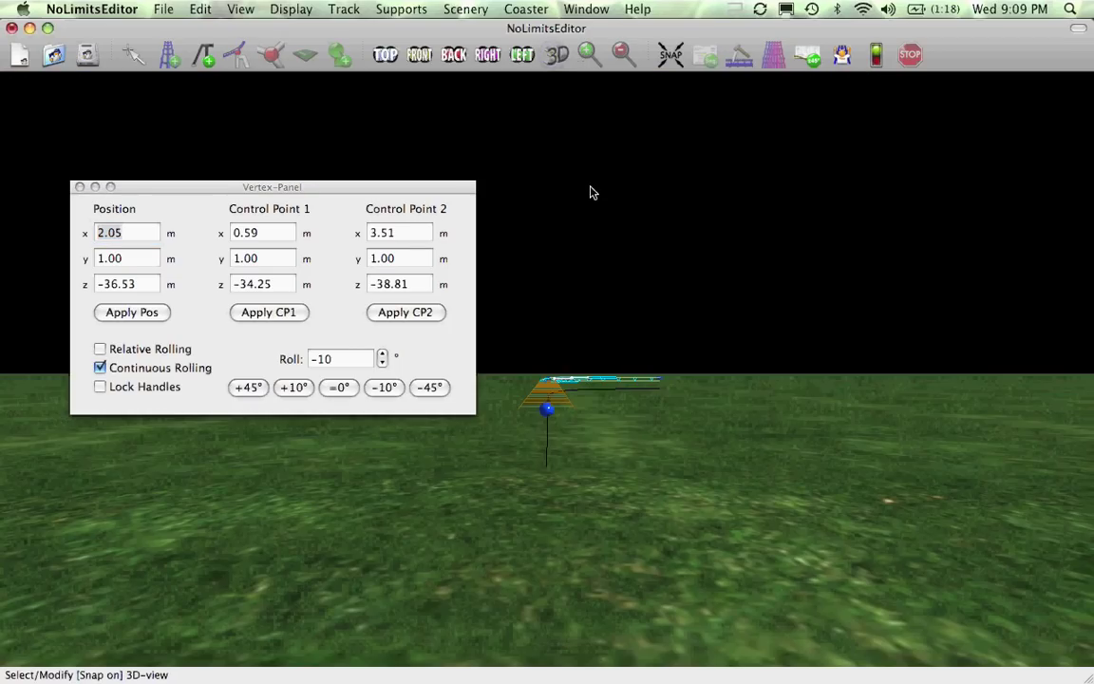
{"action": "right_click_drag", "start_coordinate": [587, 187], "coordinate": [547, 371]}
{"action": "left_click", "coordinate": [547, 371]}
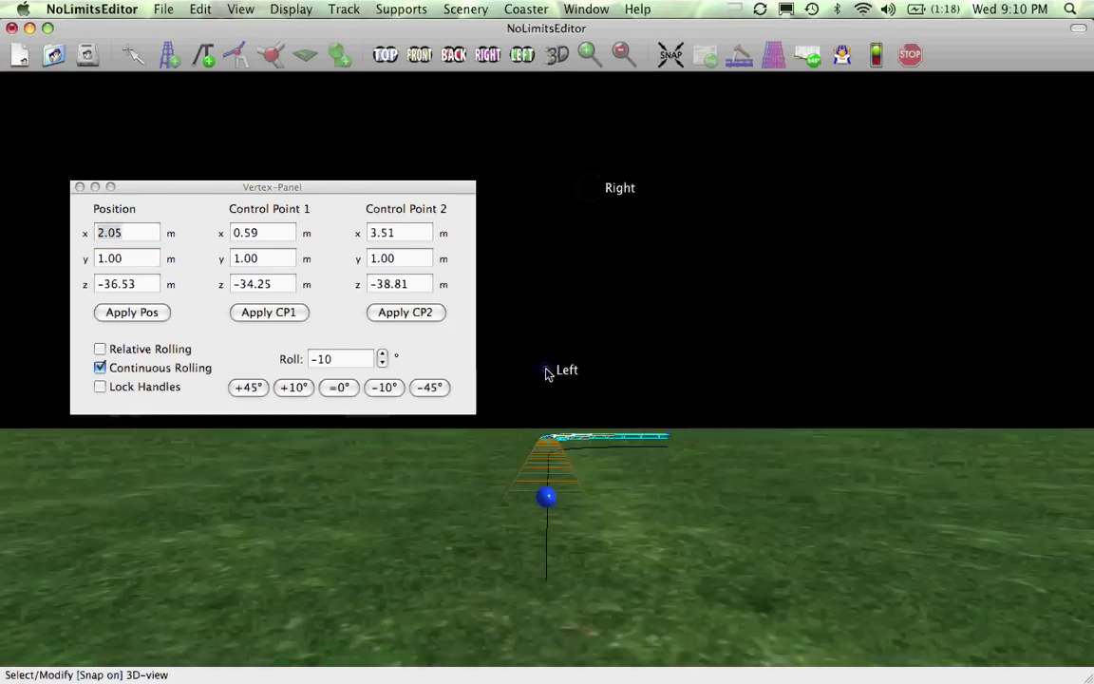
{"action": "left_click_drag", "start_coordinate": [547, 372], "coordinate": [547, 372]}
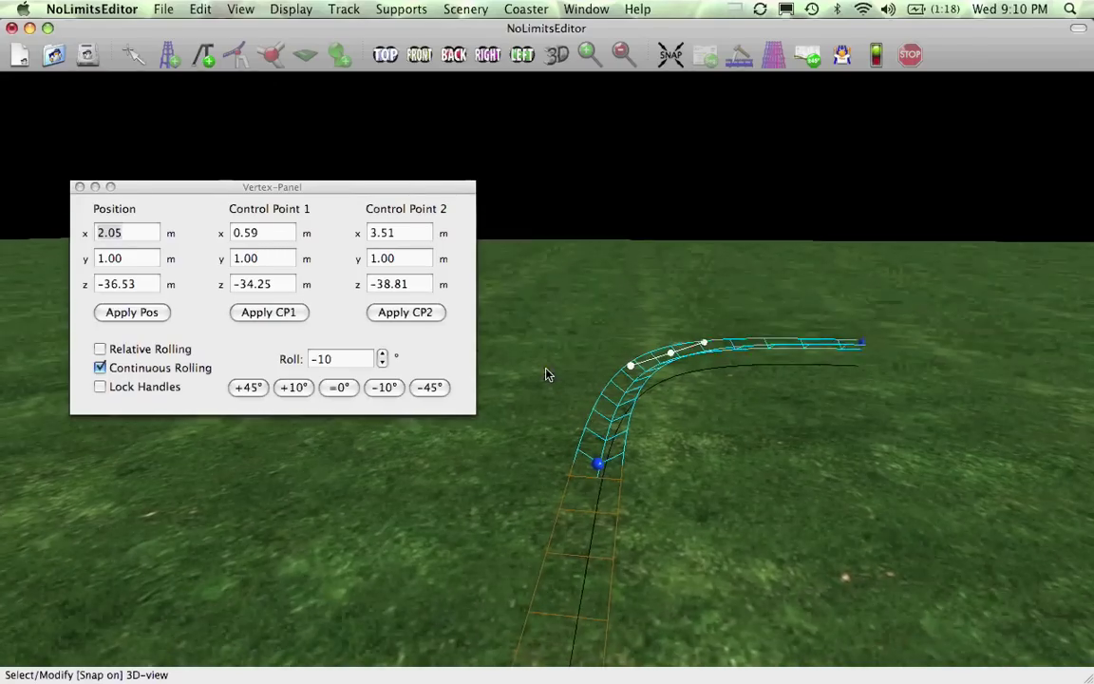
{"action": "right_click_drag", "start_coordinate": [547, 372], "coordinate": [546, 372]}
Step: Try banking the middle vertex in 10° increments to a roll of -50°, and reset its roll to 0°
{"action": "left_click", "coordinate": [384, 387]}
{"action": "left_click", "coordinate": [383, 386]}
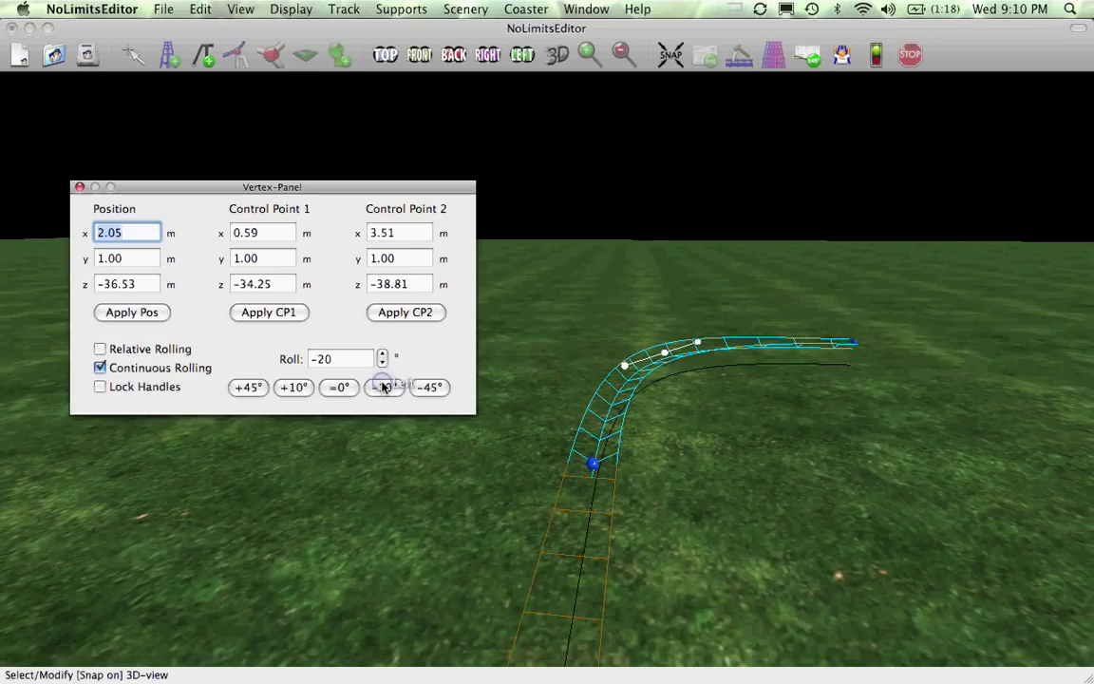
{"action": "left_click", "coordinate": [383, 386]}
{"action": "left_click", "coordinate": [384, 387]}
{"action": "left_click", "coordinate": [384, 386]}
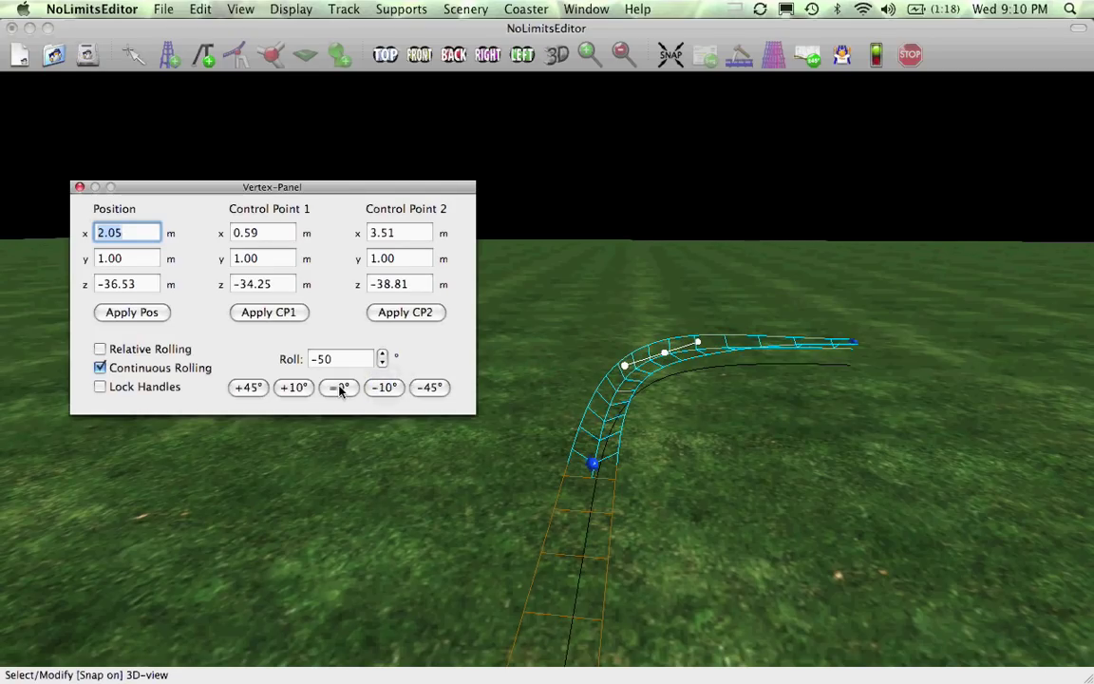
{"action": "left_click", "coordinate": [340, 387]}
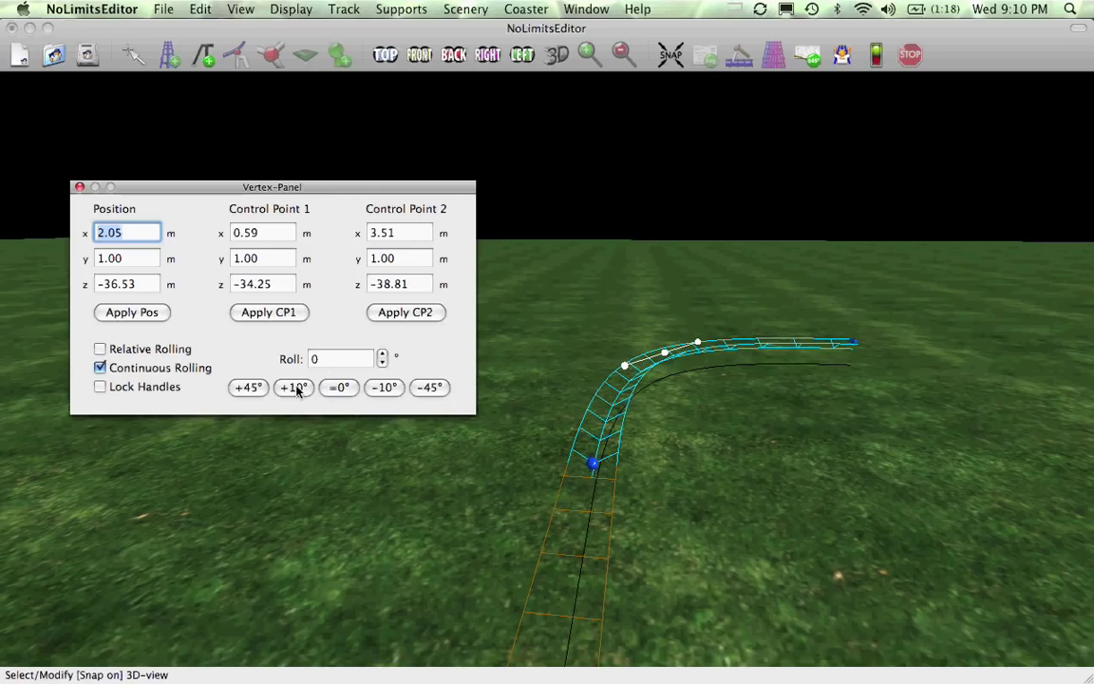
Step: Try banking the middle vertex the opposite way to a roll of 30°, and reset it to 0°
{"action": "left_click", "coordinate": [295, 388]}
{"action": "left_click", "coordinate": [295, 387]}
{"action": "left_click", "coordinate": [296, 387]}
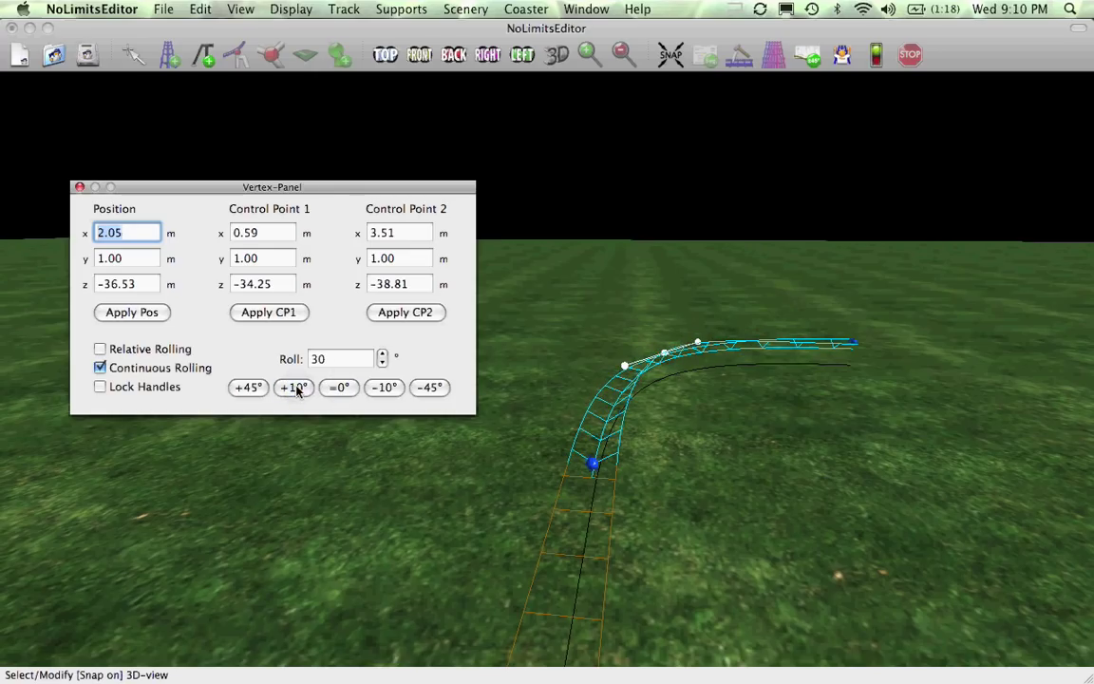
{"action": "left_click", "coordinate": [339, 387]}
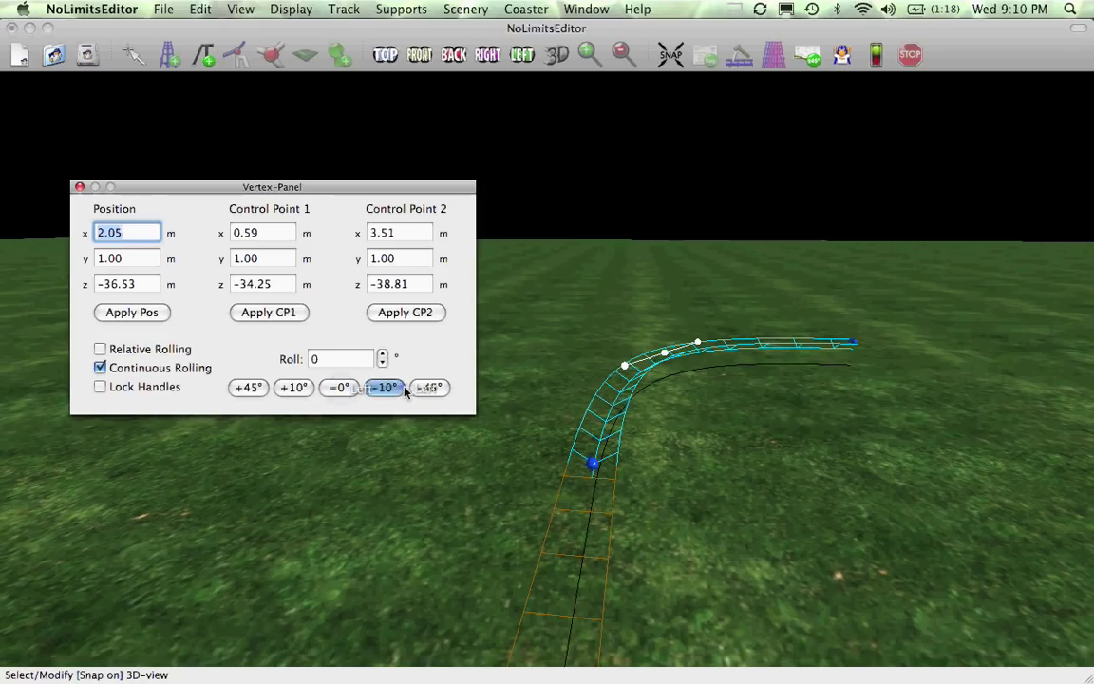
Step: Test the -10° and +45° roll increments on the middle vertex, resetting the roll to 0° after each test
{"action": "left_click", "coordinate": [384, 388]}
{"action": "left_click", "coordinate": [385, 387]}
{"action": "left_click", "coordinate": [339, 388]}
{"action": "left_click", "coordinate": [251, 388]}
{"action": "left_click", "coordinate": [339, 388]}
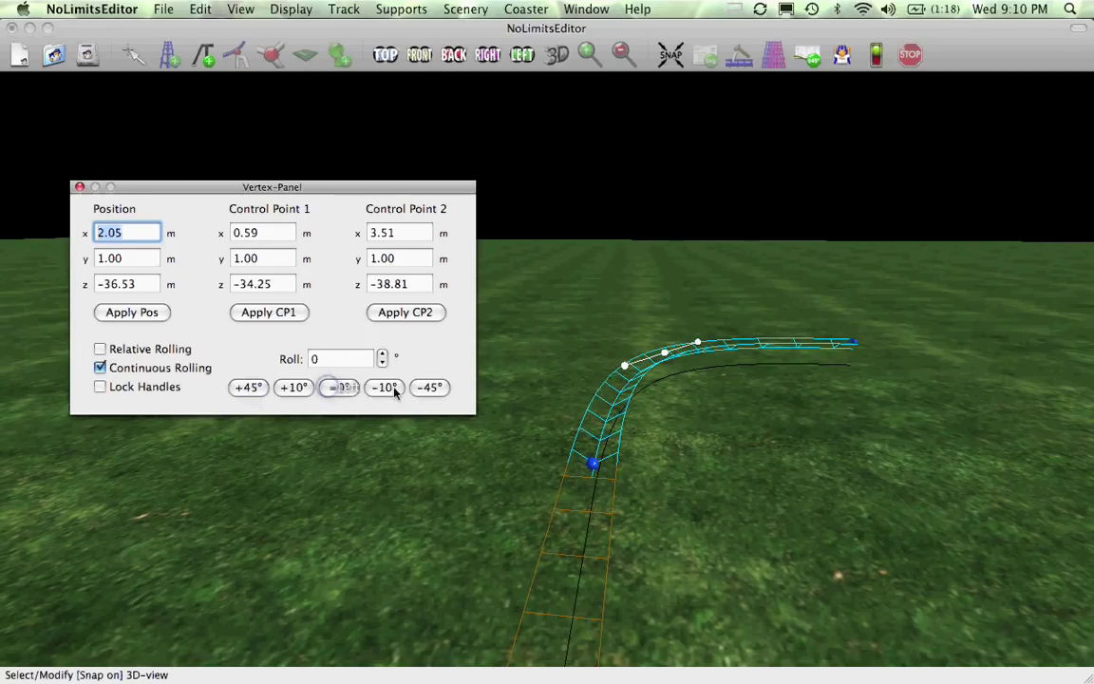
Step: Test the -45° roll increment on the middle vertex, reset its roll to 0°, and close the vertex settings
{"action": "left_click", "coordinate": [429, 388]}
{"action": "left_click", "coordinate": [339, 387]}
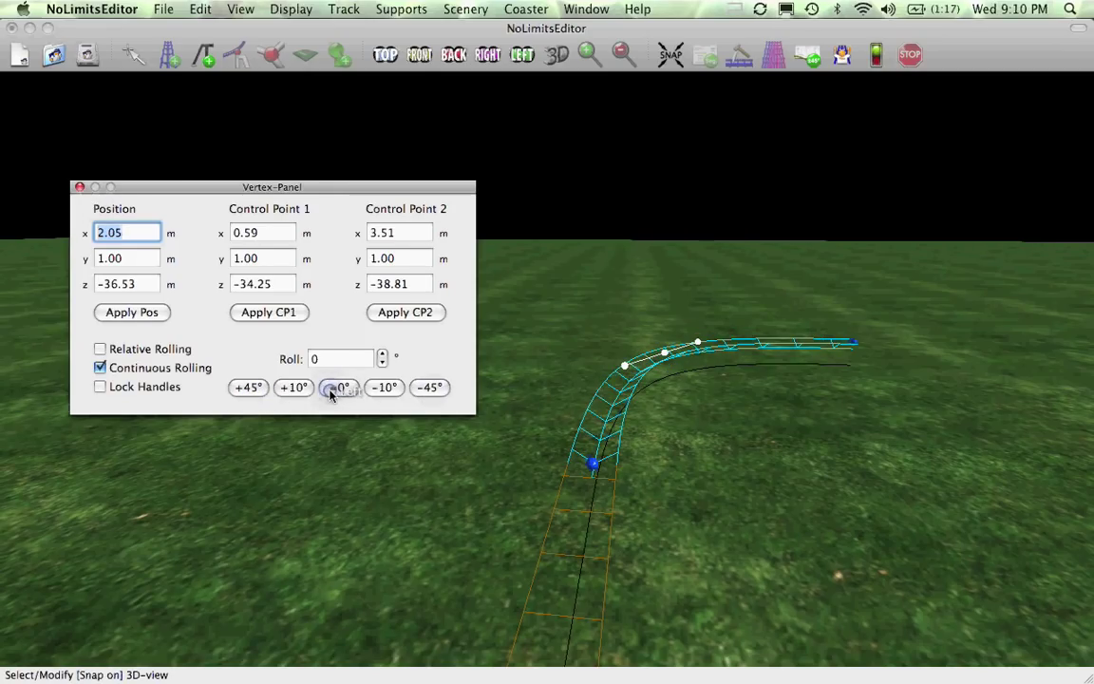
{"action": "left_click", "coordinate": [80, 187]}
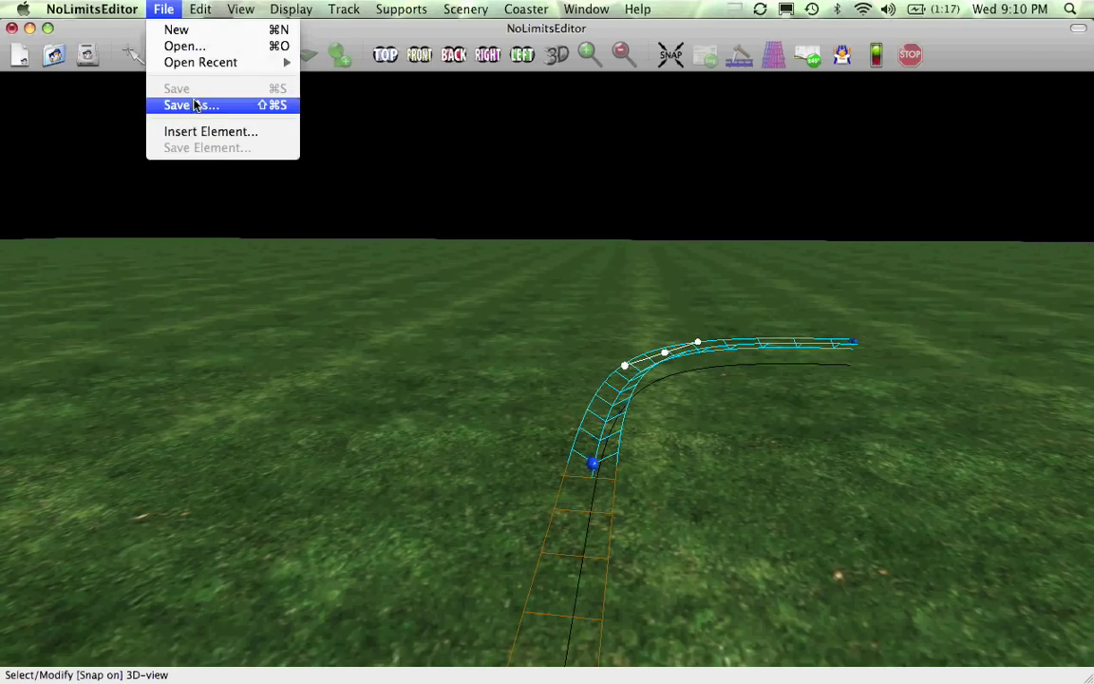
Step: Browse the elementpack and elementpack 2 folders for insertable track elements, and cancel without inserting one
{"action": "left_click", "coordinate": [200, 131]}
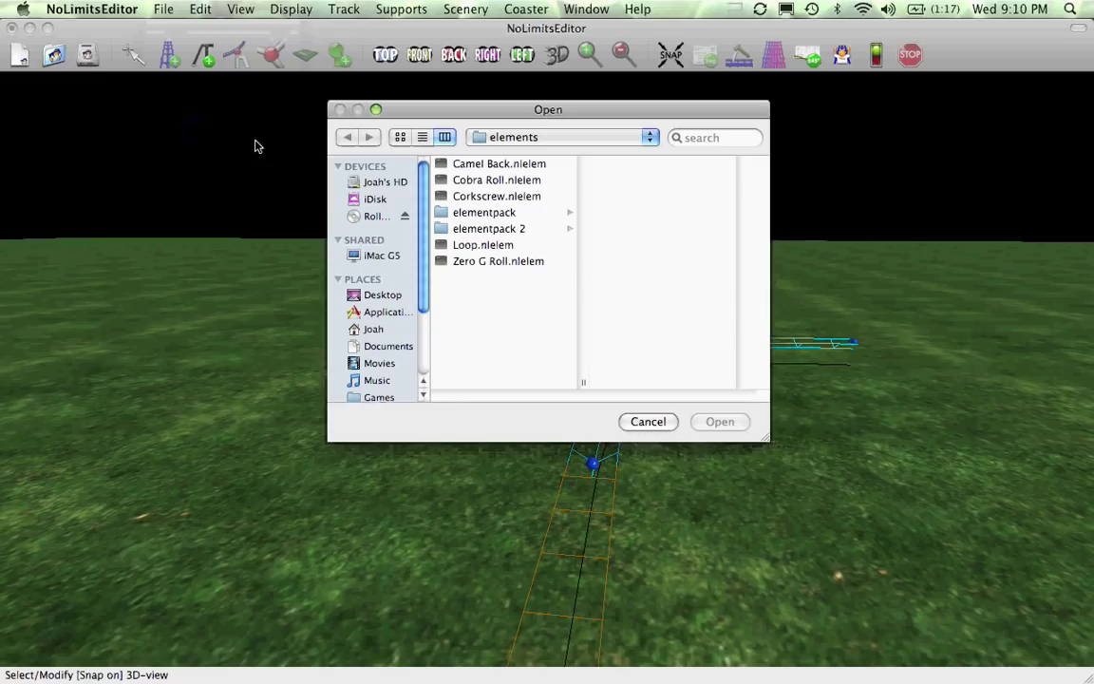
{"action": "left_click", "coordinate": [493, 215]}
{"action": "left_click", "coordinate": [488, 228]}
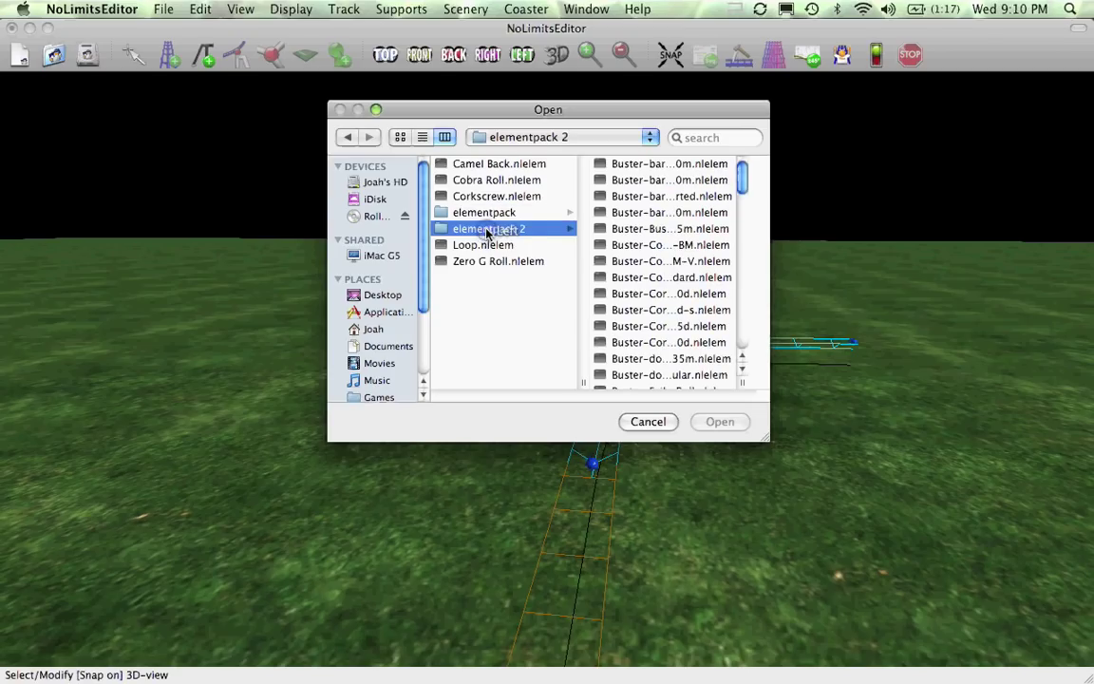
{"action": "left_click", "coordinate": [501, 213]}
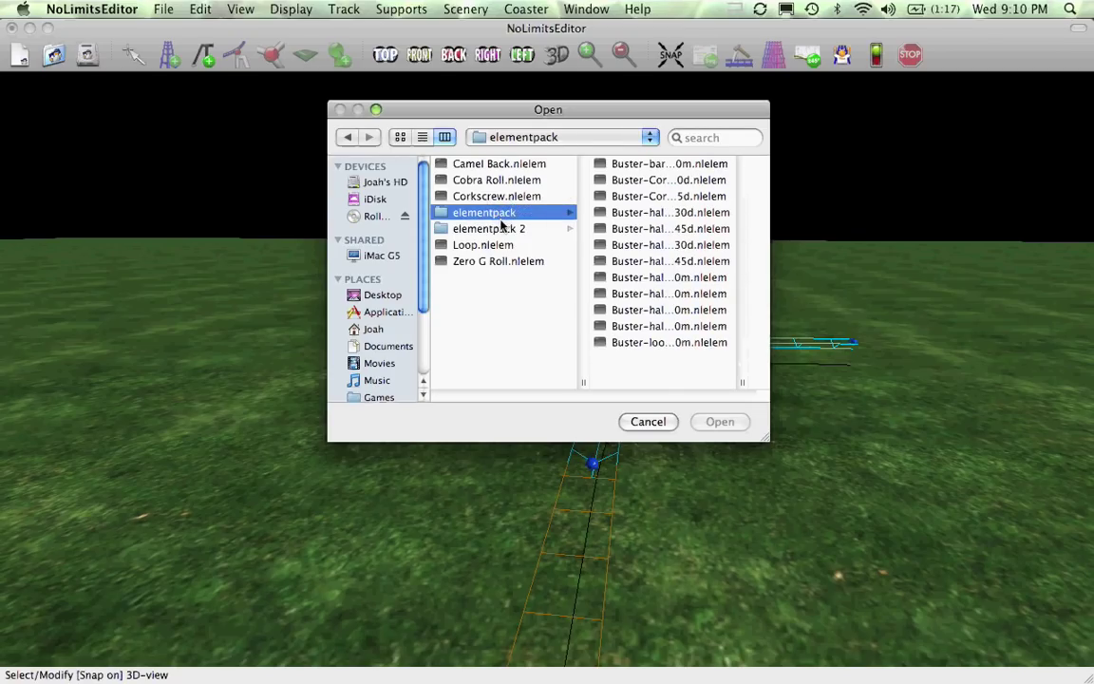
{"action": "left_click", "coordinate": [502, 230]}
{"action": "left_click", "coordinate": [647, 420]}
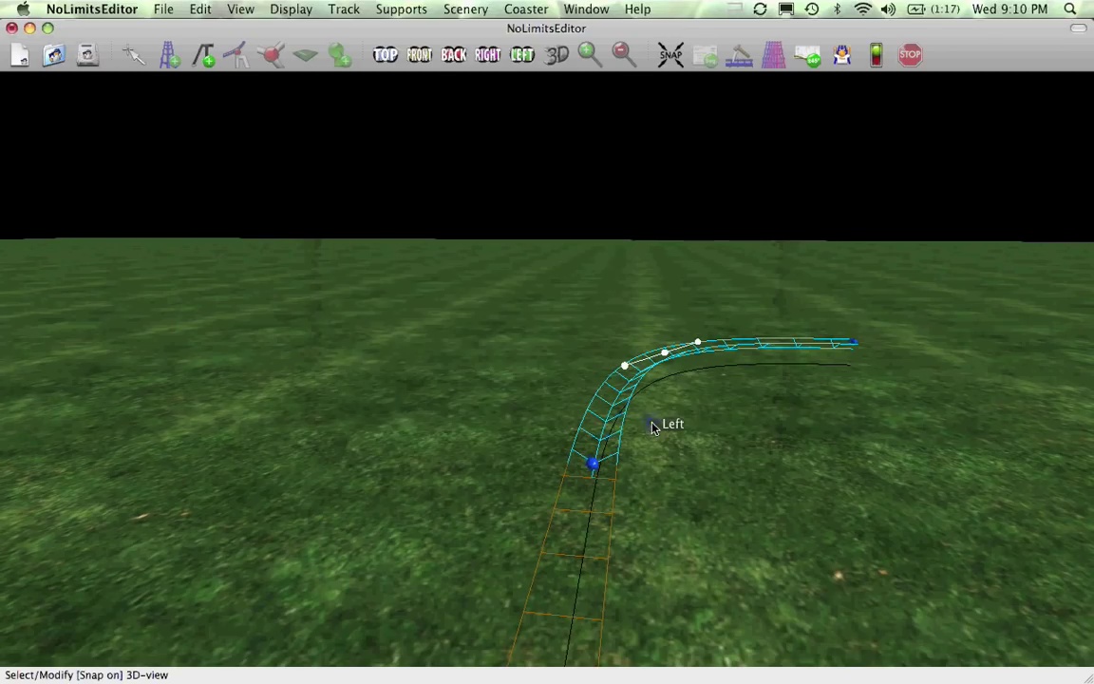
{"action": "right_click_drag", "start_coordinate": [547, 372], "coordinate": [547, 372]}
{"action": "left_click_drag", "start_coordinate": [547, 371], "coordinate": [547, 374]}
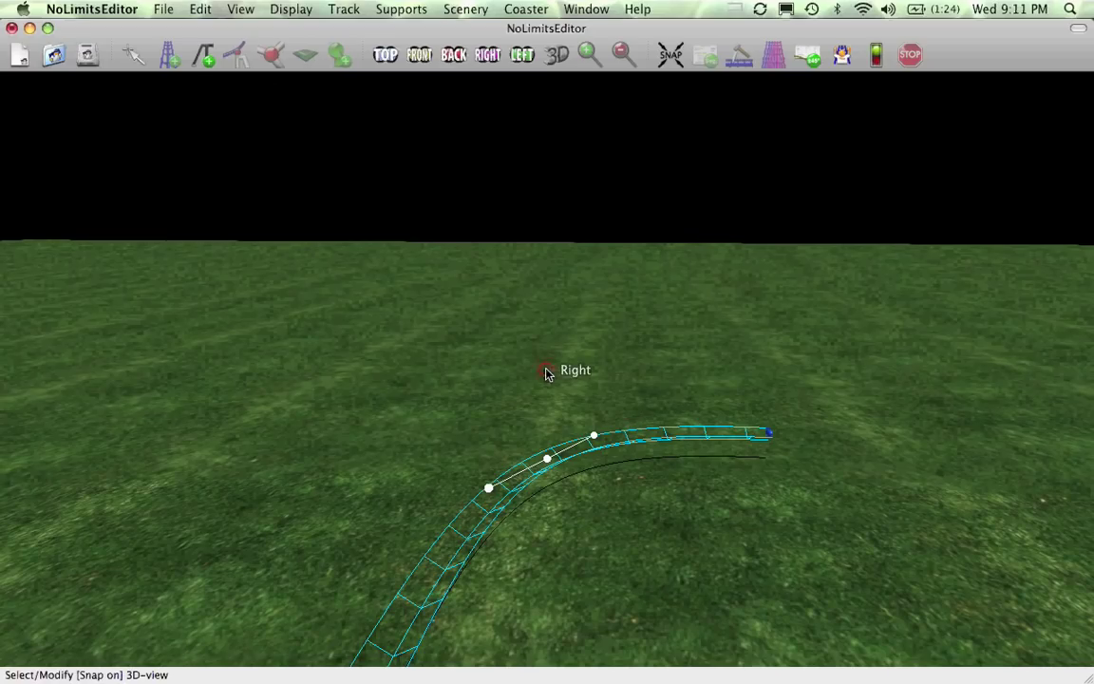
{"action": "mouse_move", "coordinate": [9, 509]}
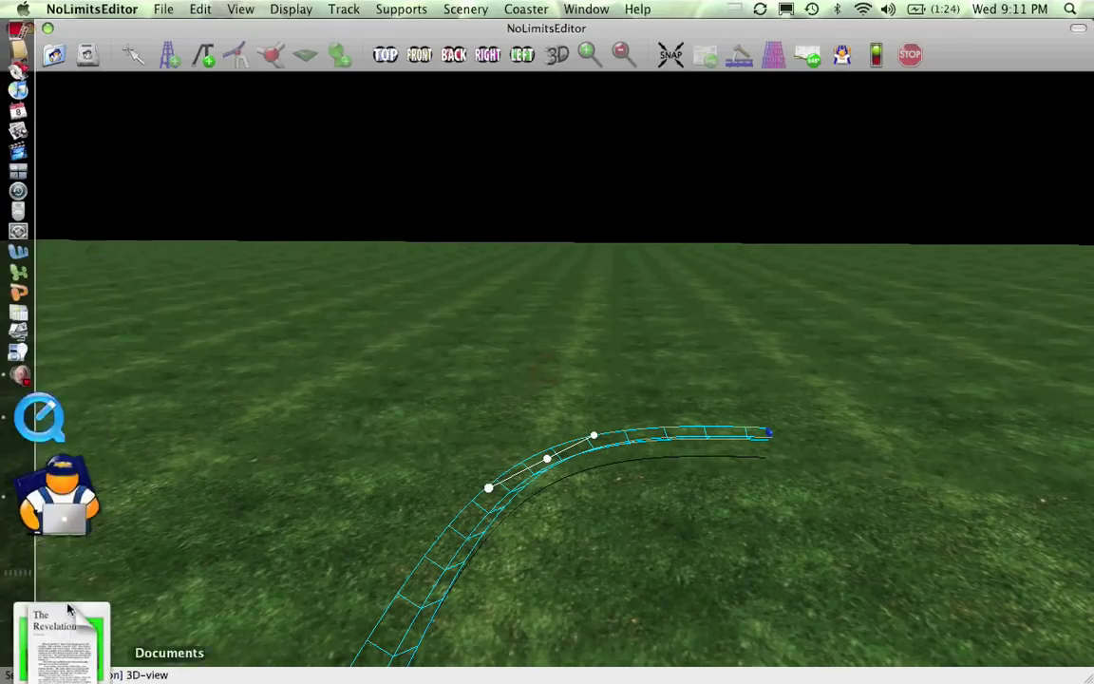
{"action": "left_click", "coordinate": [65, 551]}
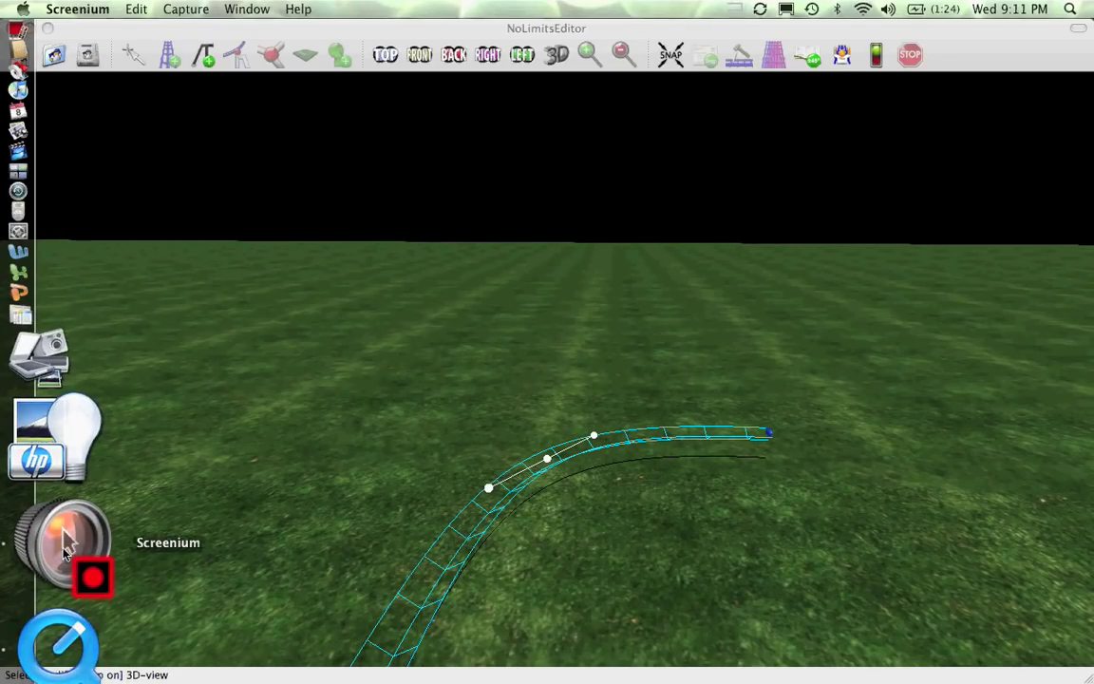
{"action": "left_click", "coordinate": [187, 8]}
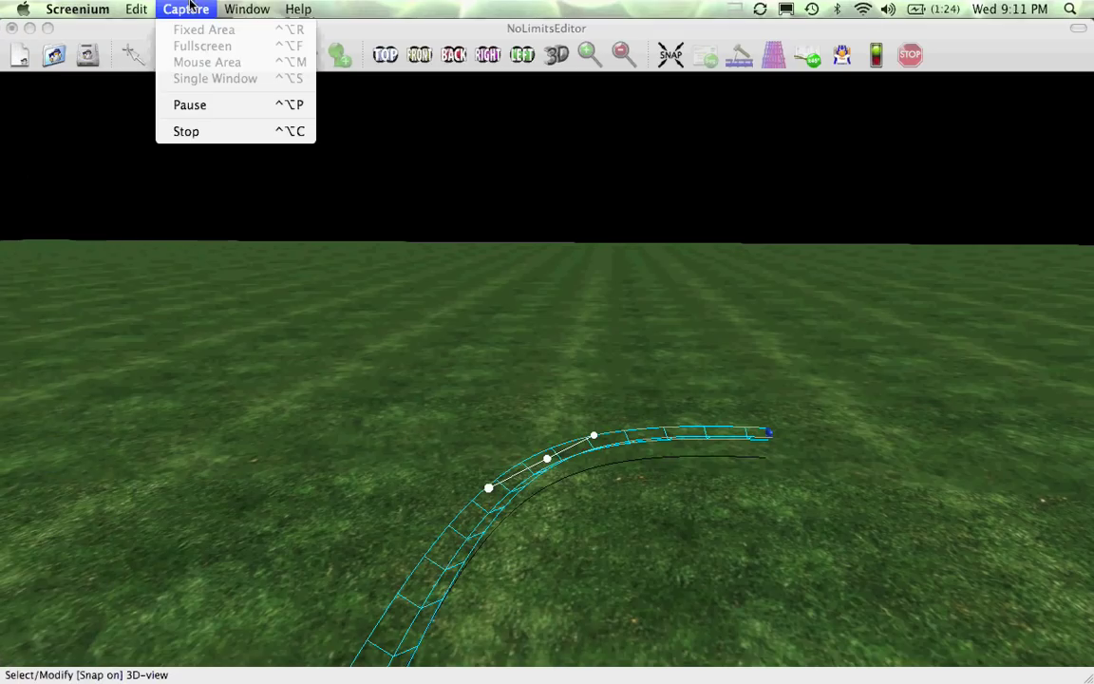